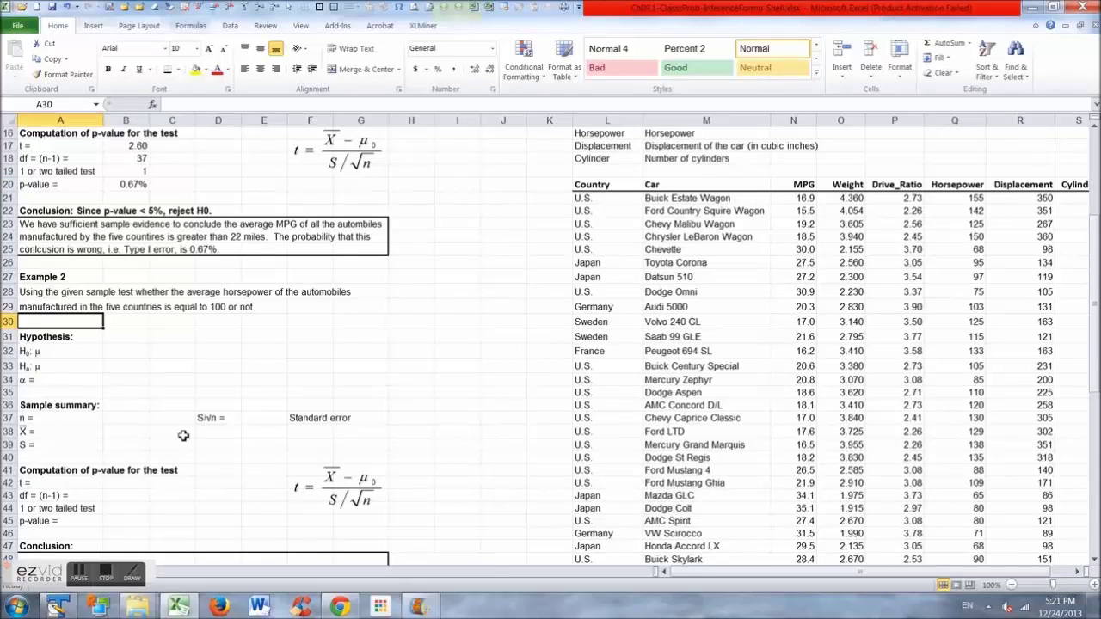
Enter "m = The average horse power of all the autombiles manufactured by the five countries" in cell A30.
{"action": "type", "text": "m "}
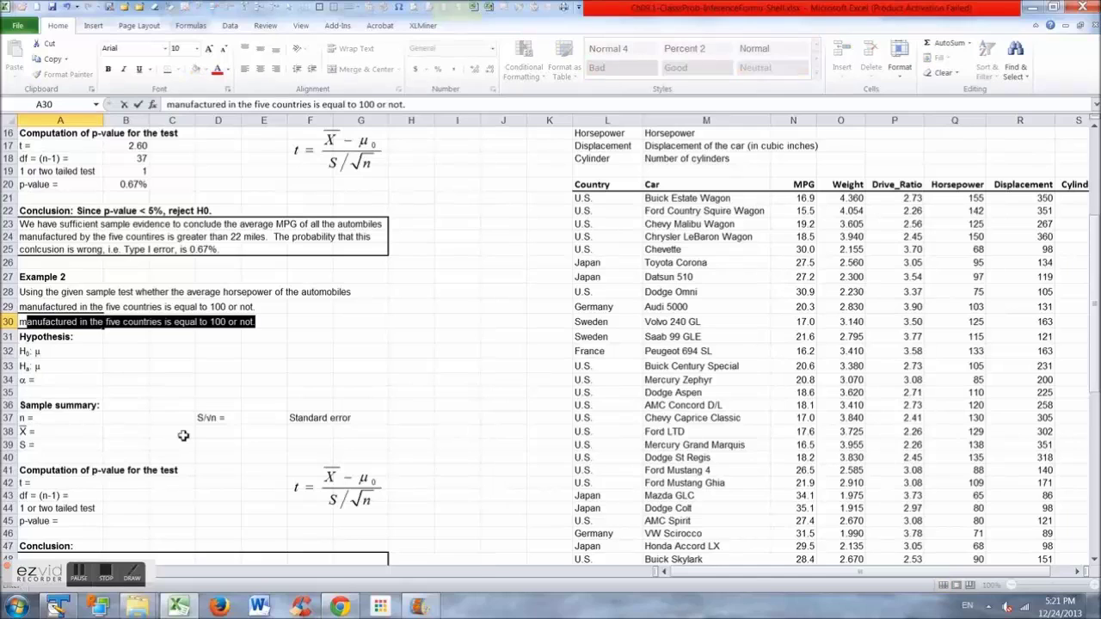
{"action": "type", "text": "= "}
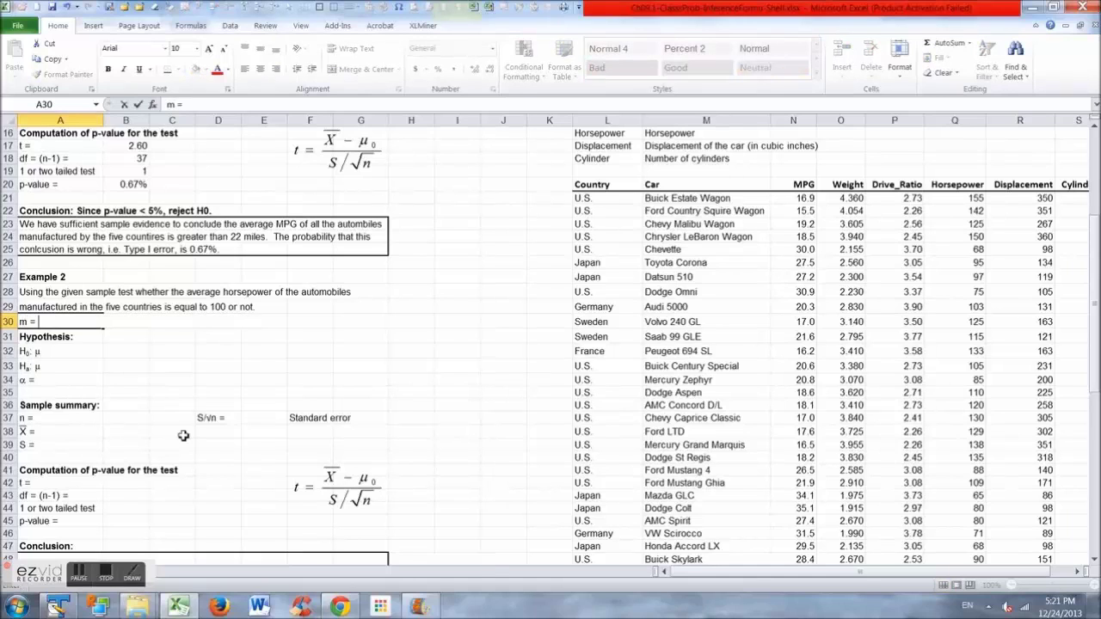
{"action": "type", "text": "The average "}
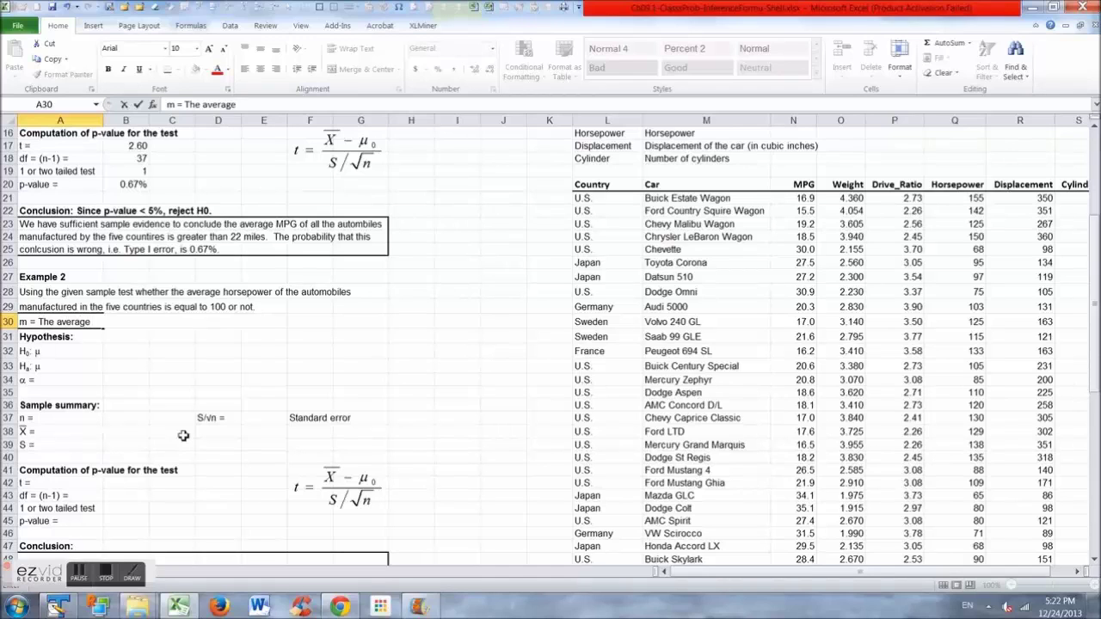
{"action": "type", "text": "horse power of "}
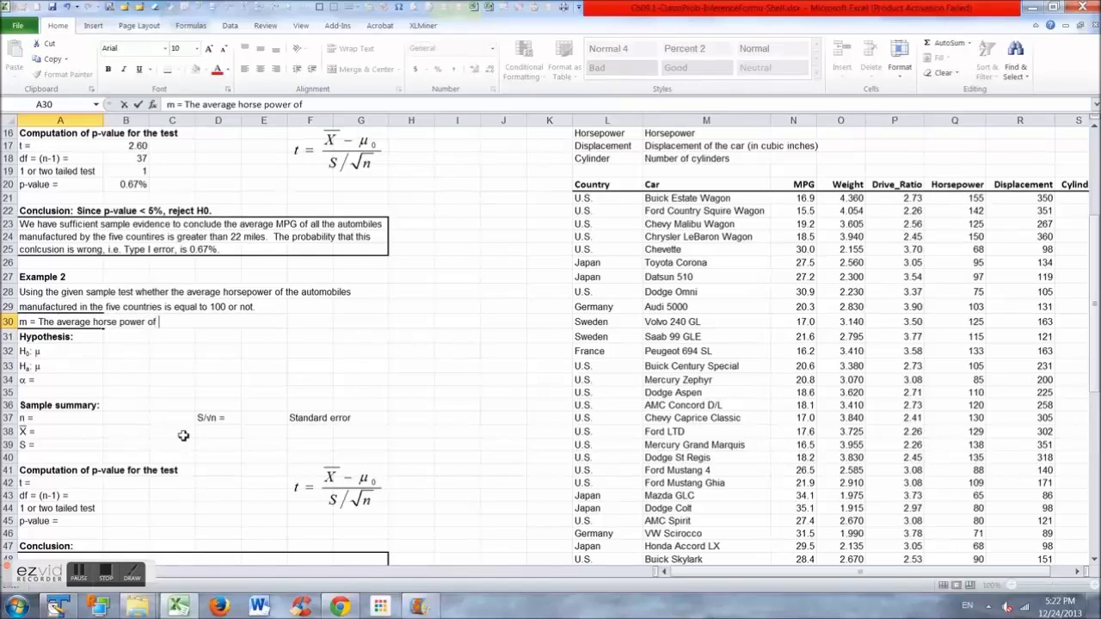
{"action": "type", "text": "all the automobiles"}
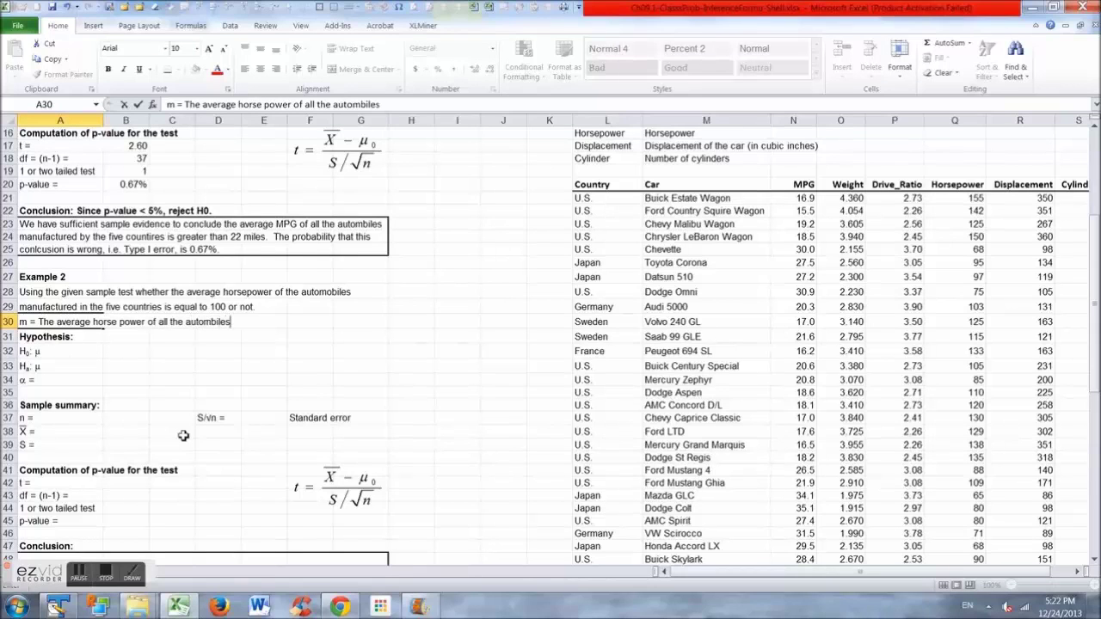
{"action": "type", "text": " manufactured by t"}
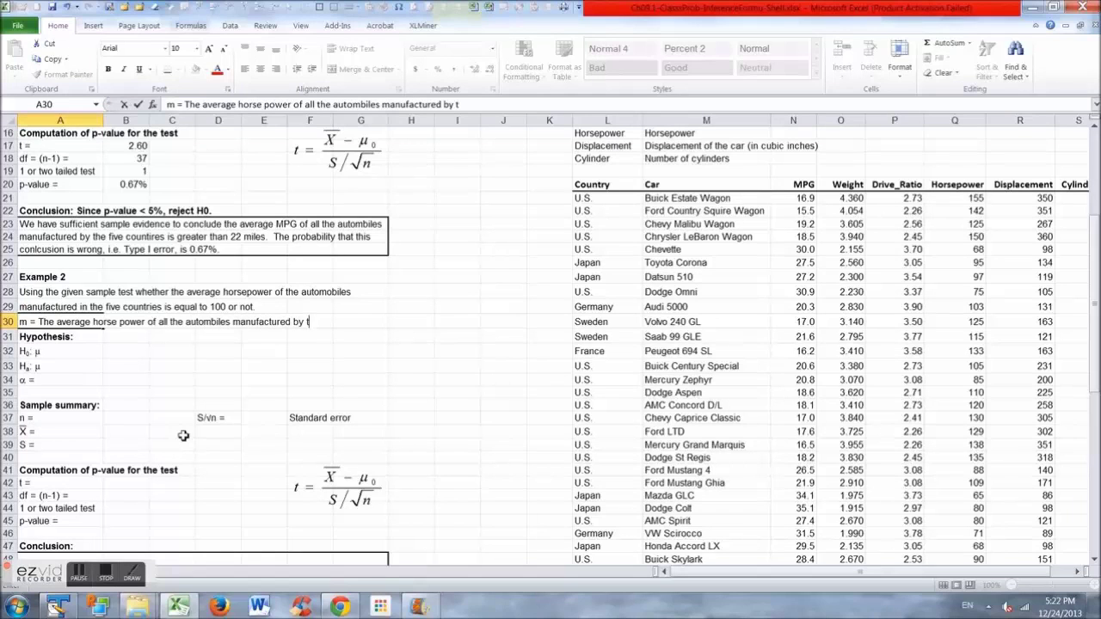
{"action": "type", "text": "he g"}
{"action": "key", "text": "BackSpace"}
{"action": "type", "text": "five countries"}
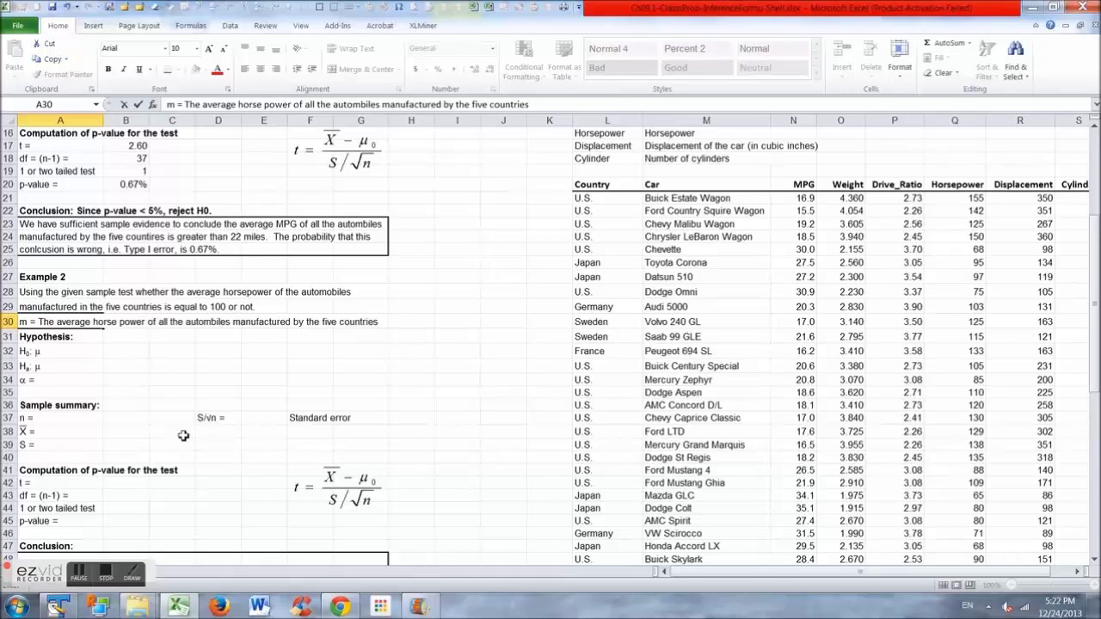
{"action": "key", "text": "Return"}
Format only the leading letter m in cell A30 with the Symbol font to turn it into μ.
{"action": "key", "text": "Up"}
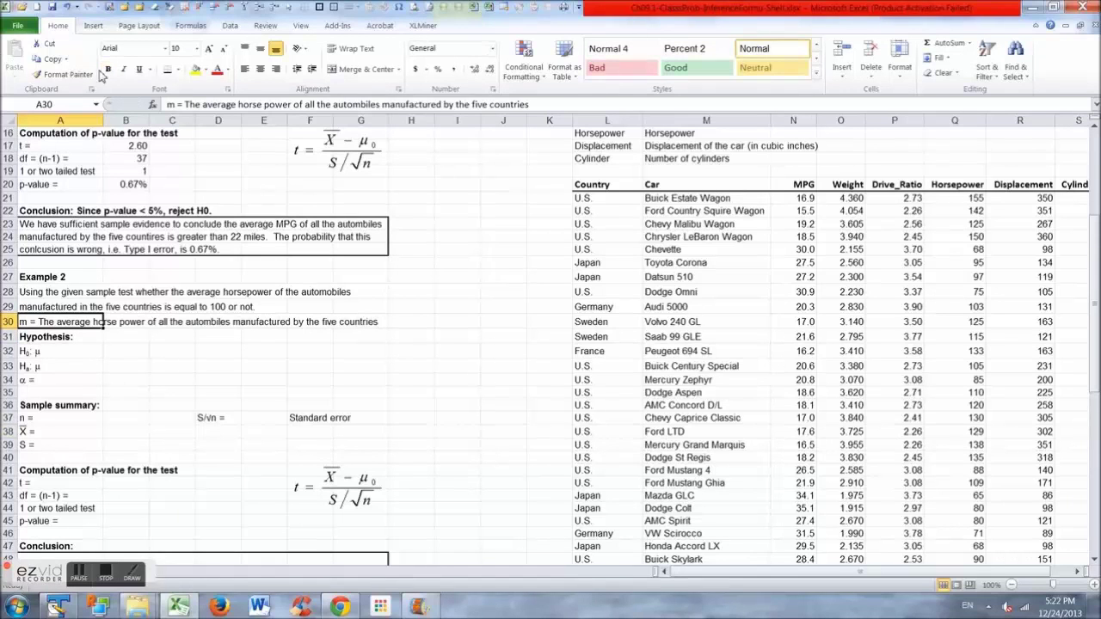
{"action": "left_click", "coordinate": [175, 104]}
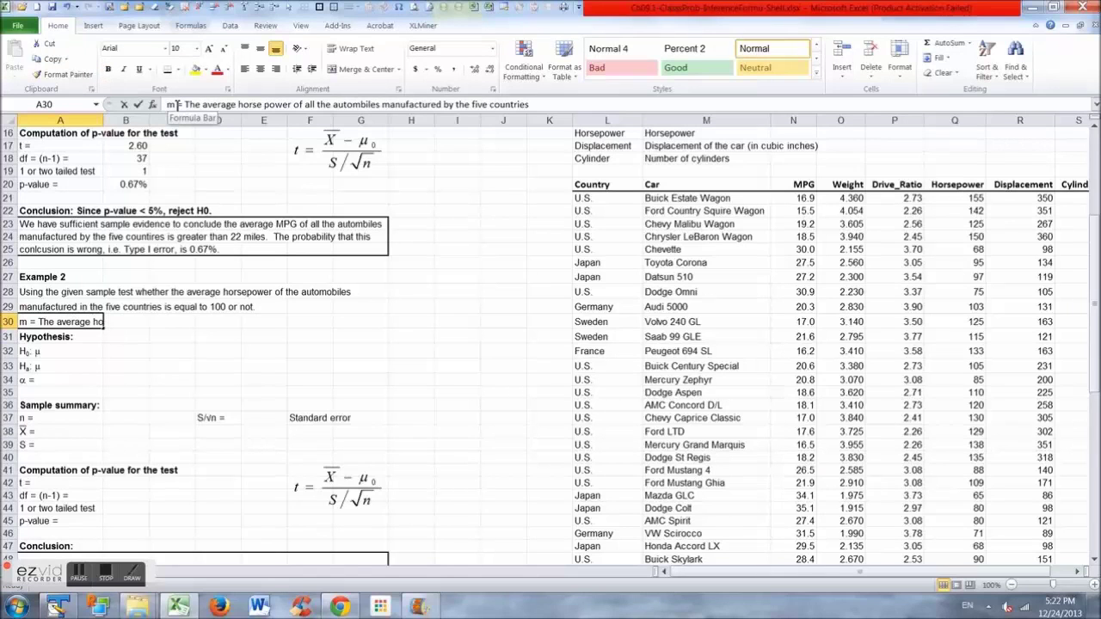
{"action": "left_click_drag", "start_coordinate": [175, 104], "coordinate": [168, 104]}
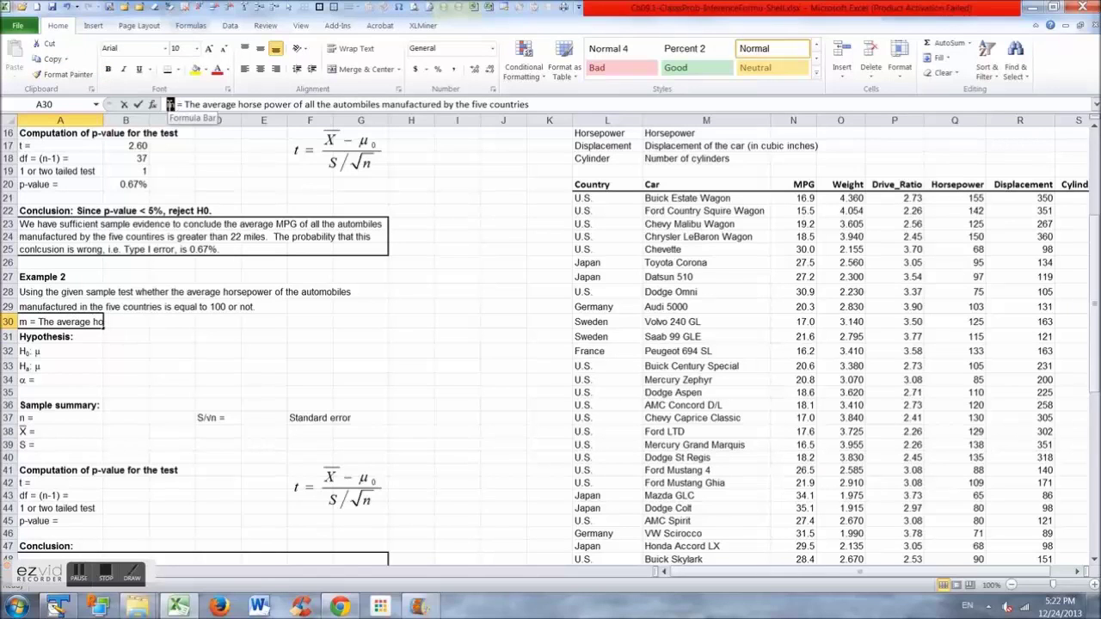
{"action": "left_click", "coordinate": [126, 49]}
{"action": "type", "text": "Symbol"}
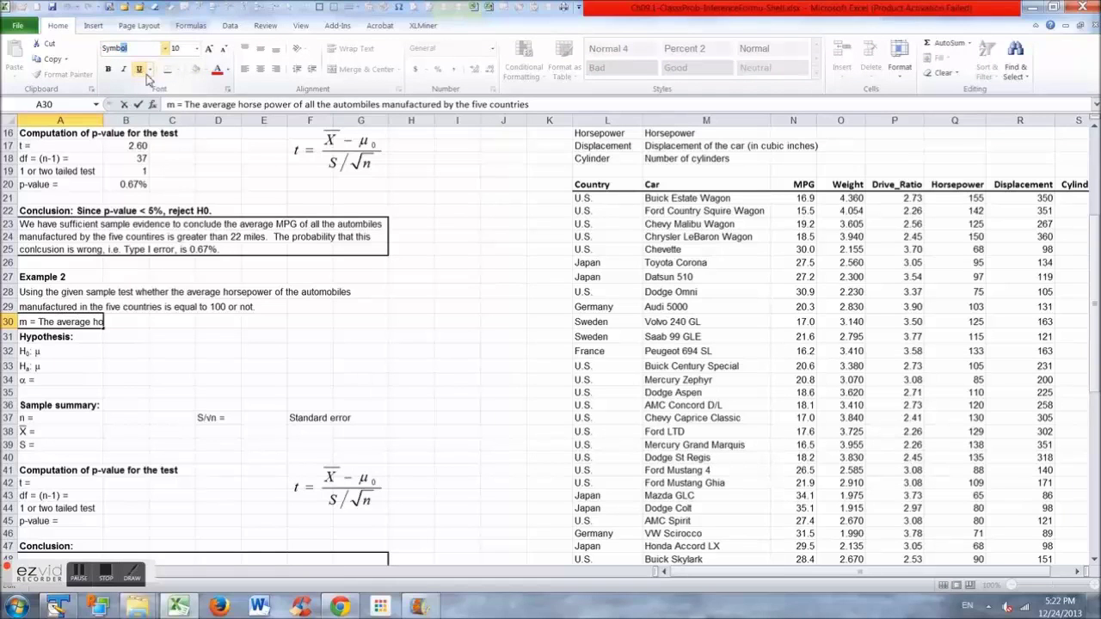
{"action": "key", "text": "Return"}
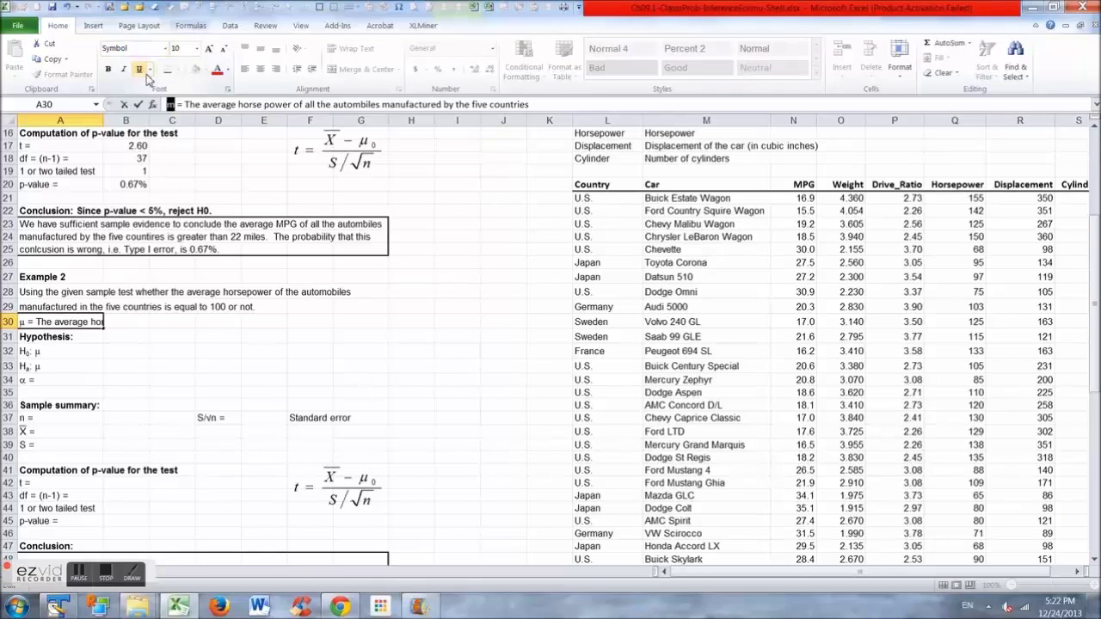
{"action": "key", "text": "Return"}
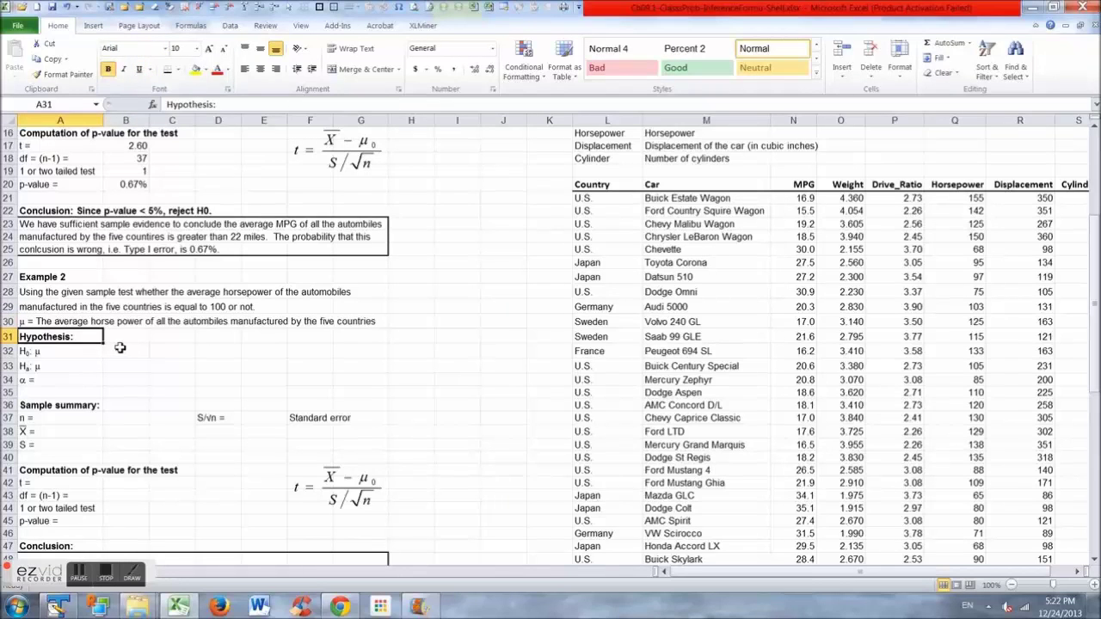
Complete the null hypothesis by adding an equals sign after μ in A32 and entering 100 in B32.
{"action": "left_click", "coordinate": [44, 354]}
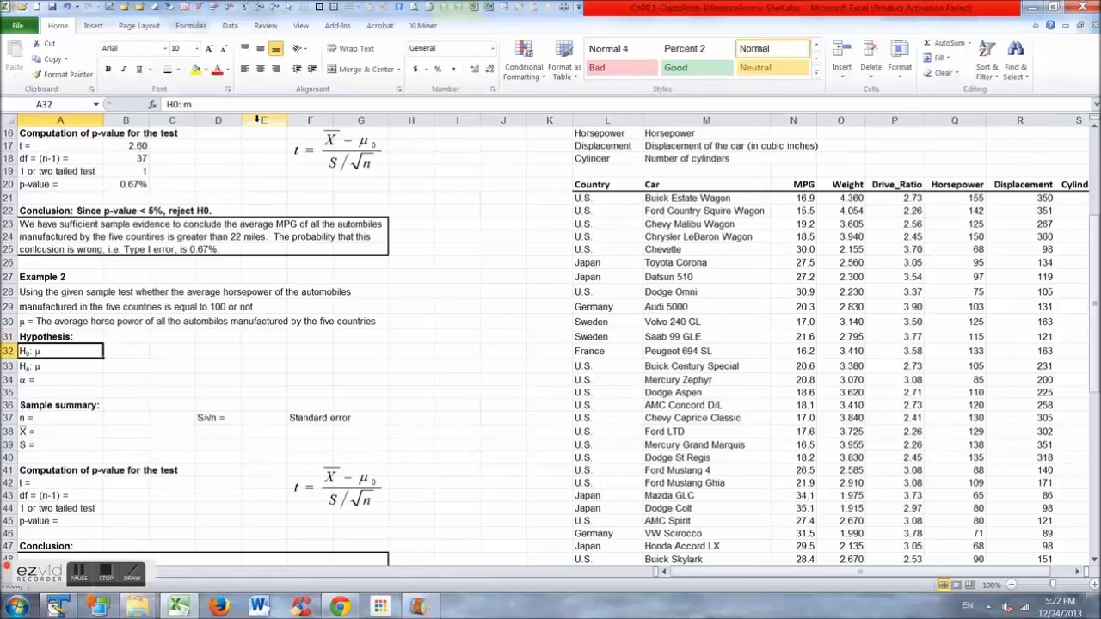
{"action": "left_click", "coordinate": [238, 105]}
{"action": "type", "text": "="}
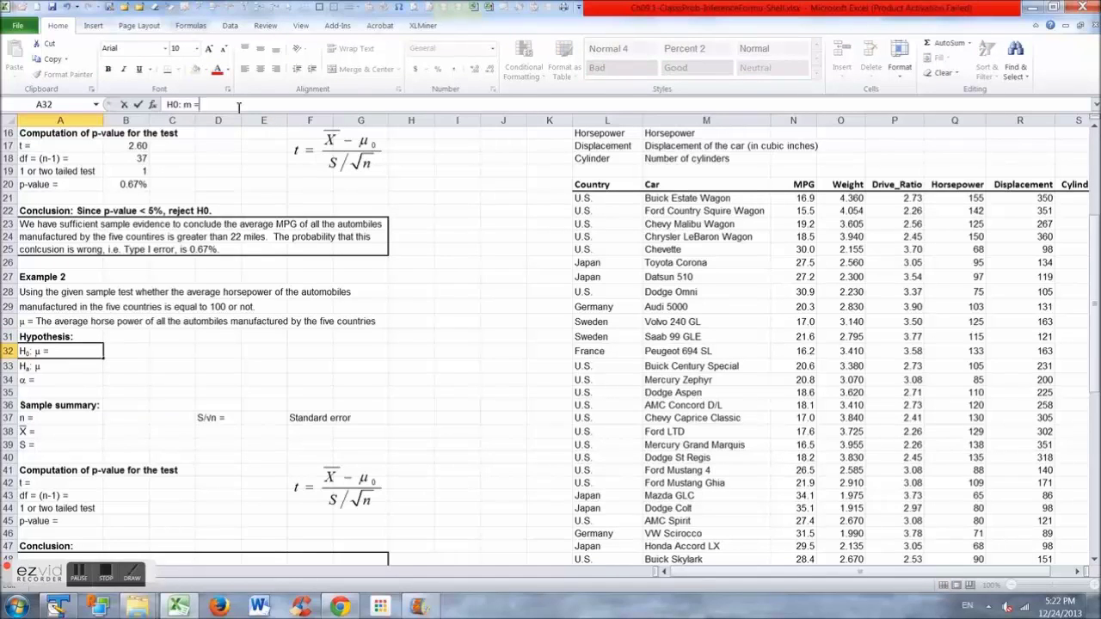
{"action": "key", "text": "Return"}
{"action": "key", "text": "Up"}
{"action": "key", "text": "Right"}
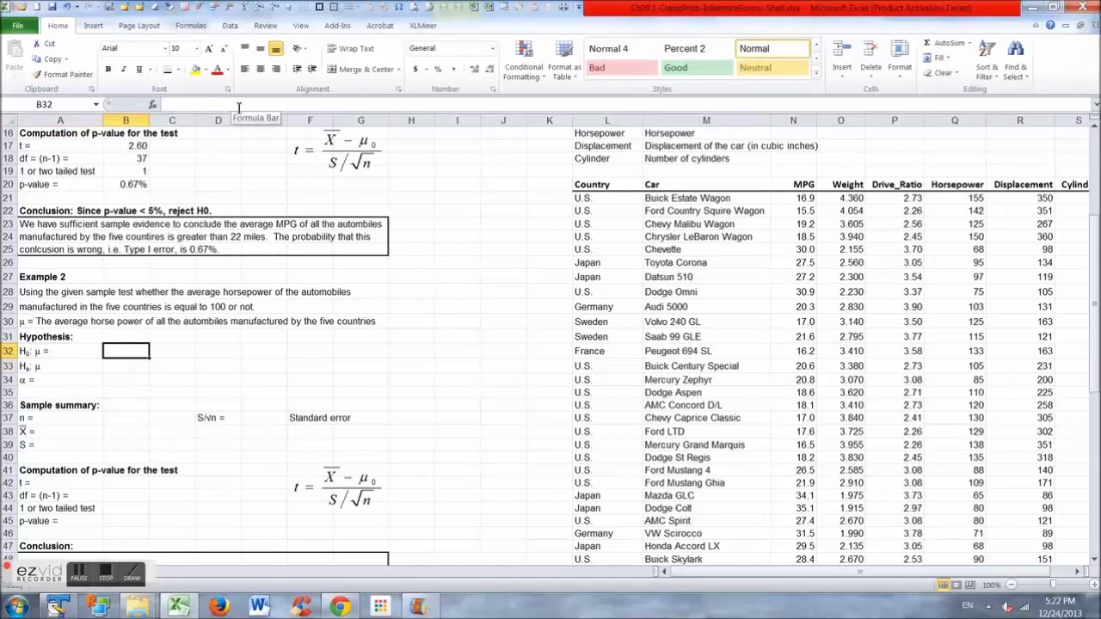
{"action": "type", "text": "100"}
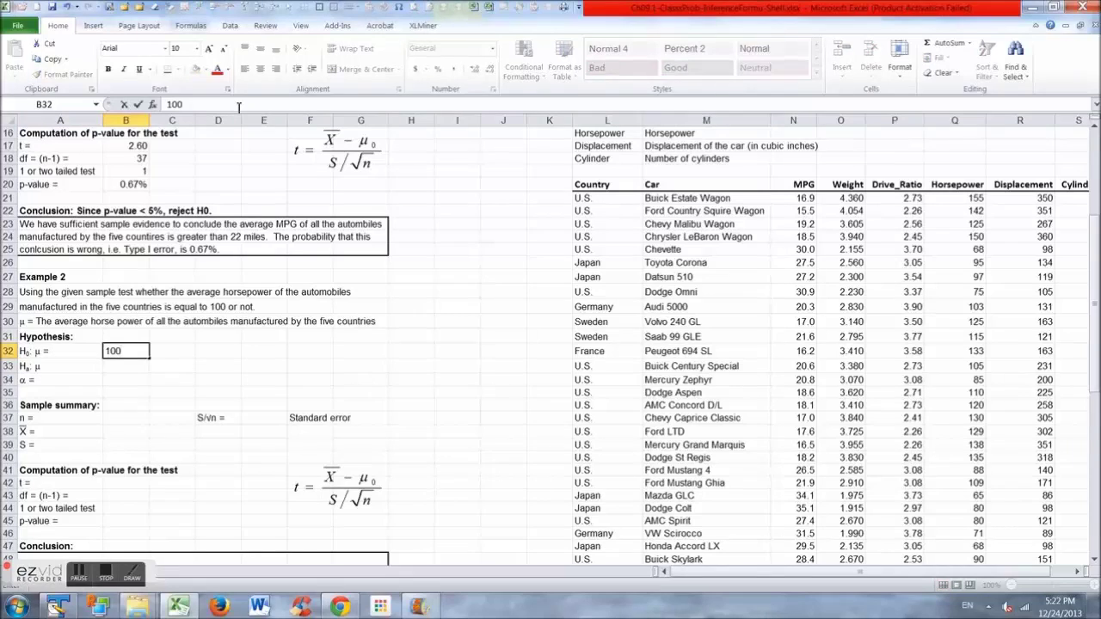
{"action": "key", "text": "Return"}
Complete the alternative hypothesis by entering 100 in B33 and inserting the ≠ symbol after μ in A33.
{"action": "key", "text": "Left"}
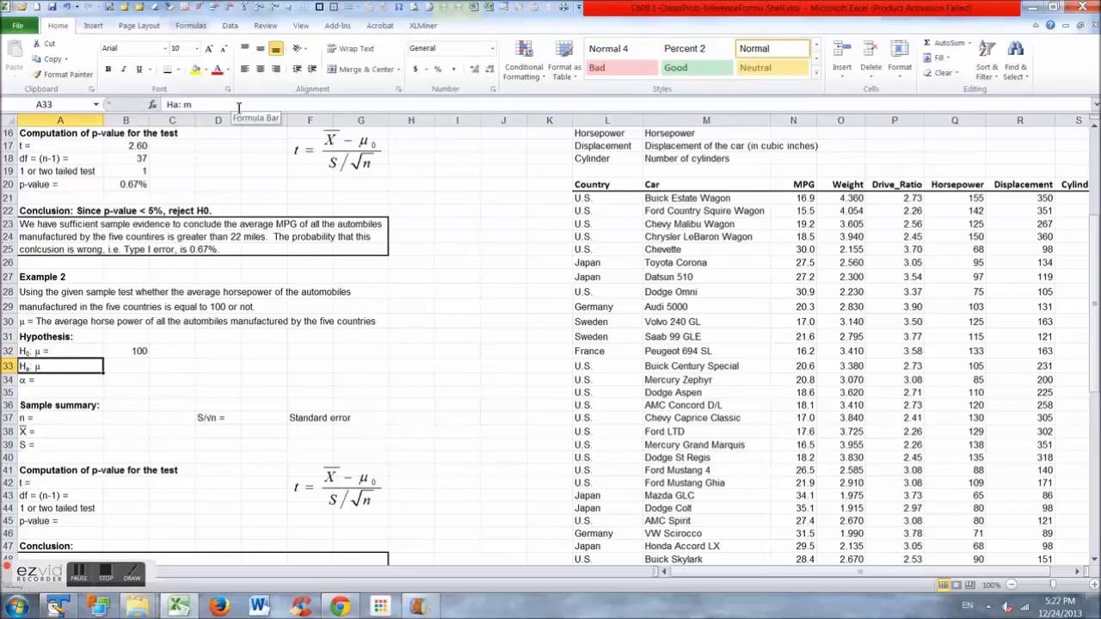
{"action": "key", "text": "Right"}
{"action": "type", "text": "100"}
{"action": "key", "text": "Left"}
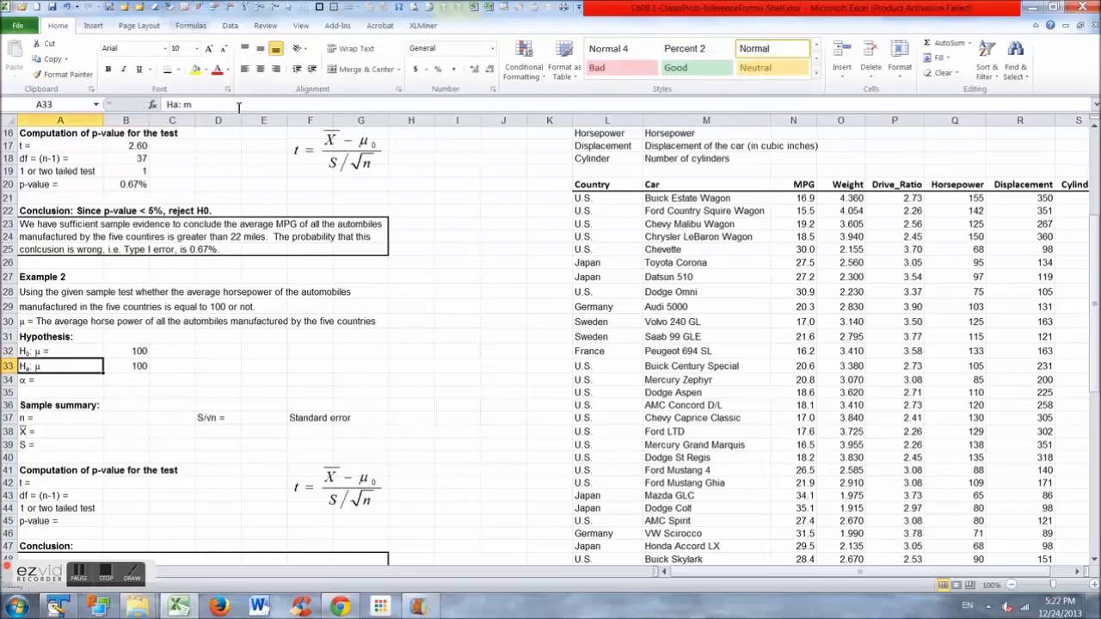
{"action": "left_click", "coordinate": [216, 104]}
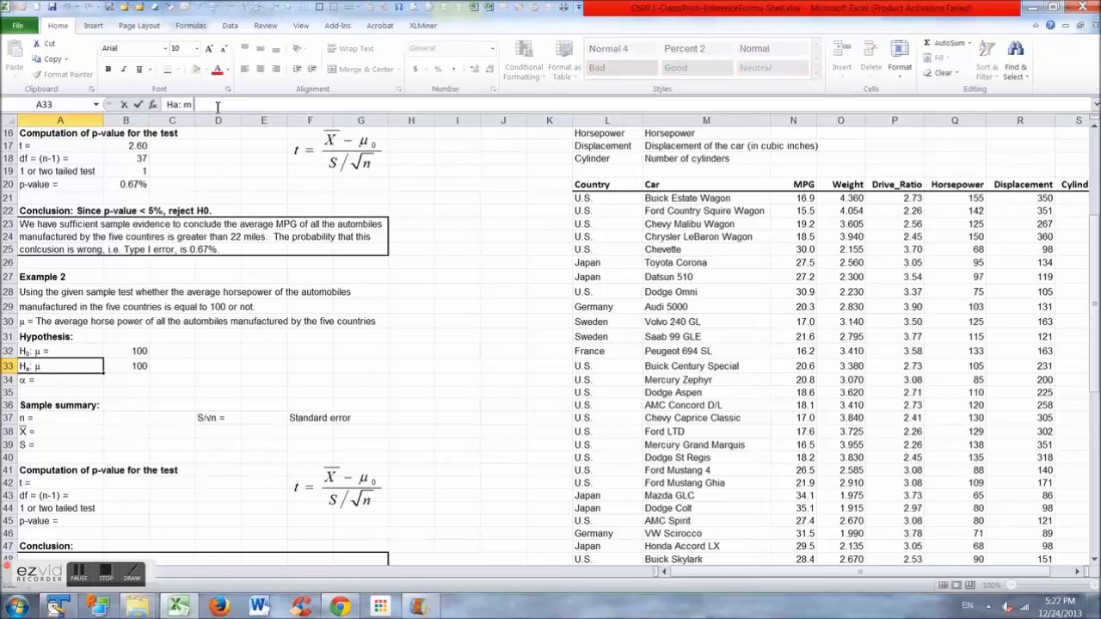
{"action": "left_click", "coordinate": [93, 26]}
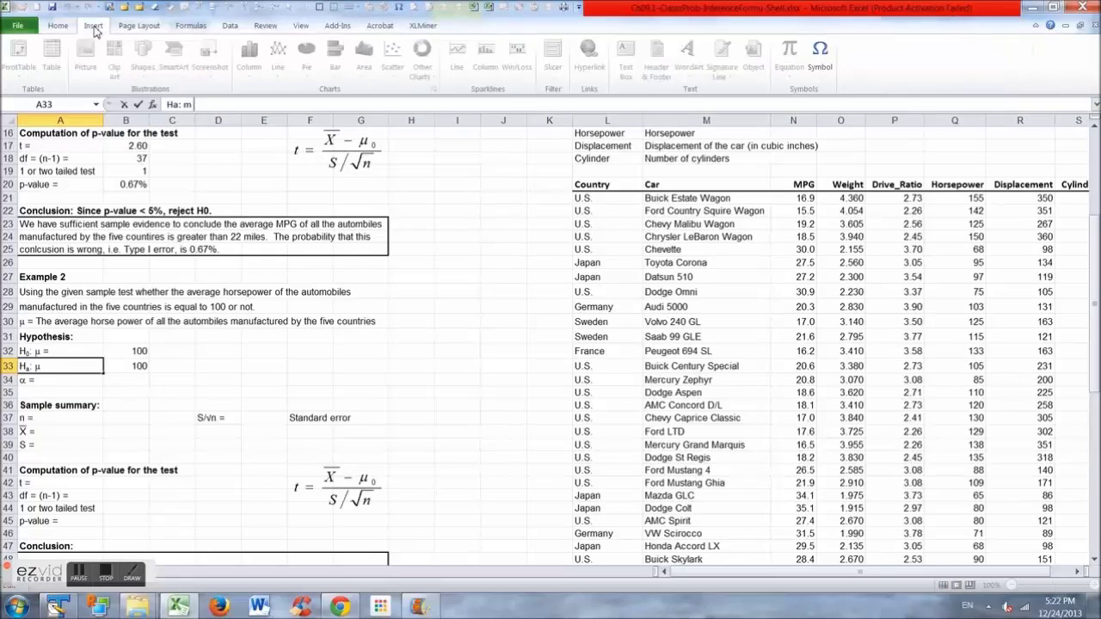
{"action": "left_click", "coordinate": [819, 58]}
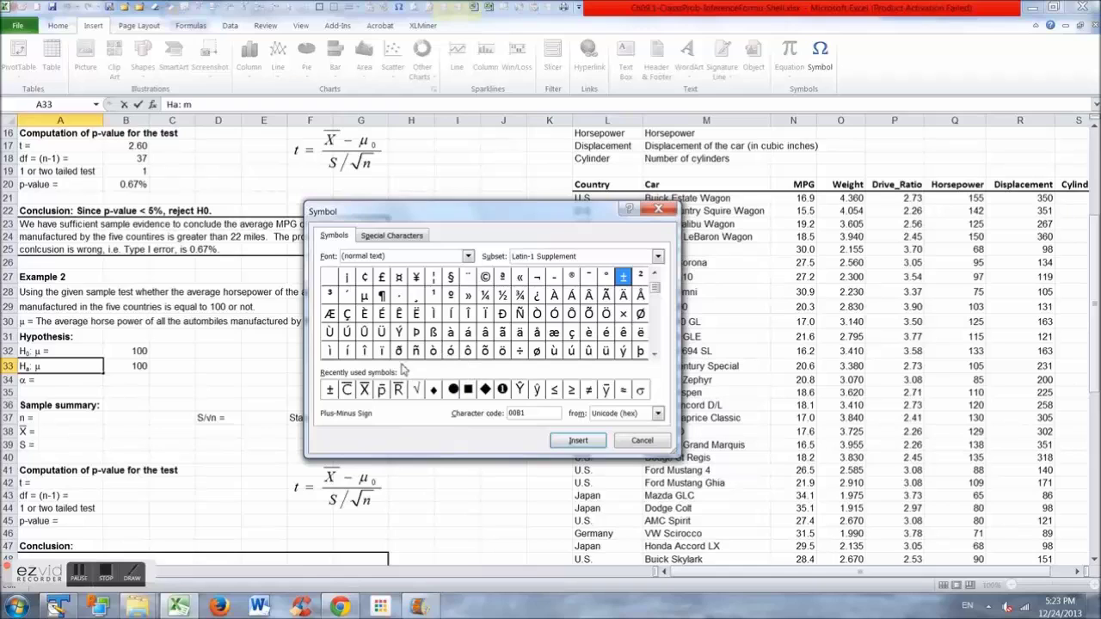
{"action": "left_click", "coordinate": [589, 392]}
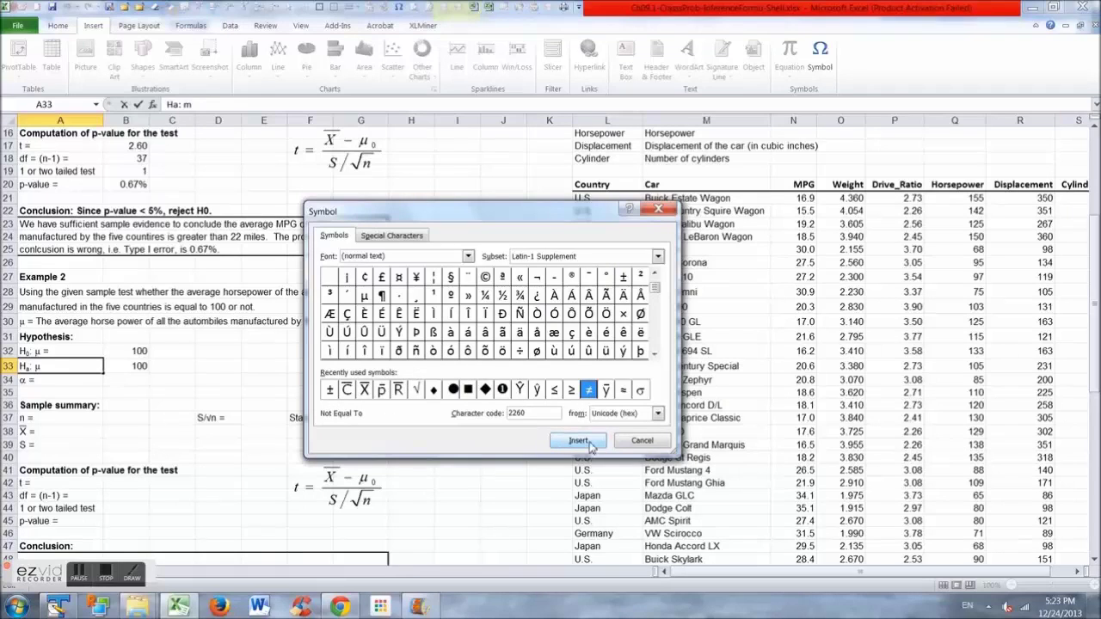
{"action": "left_click", "coordinate": [588, 442]}
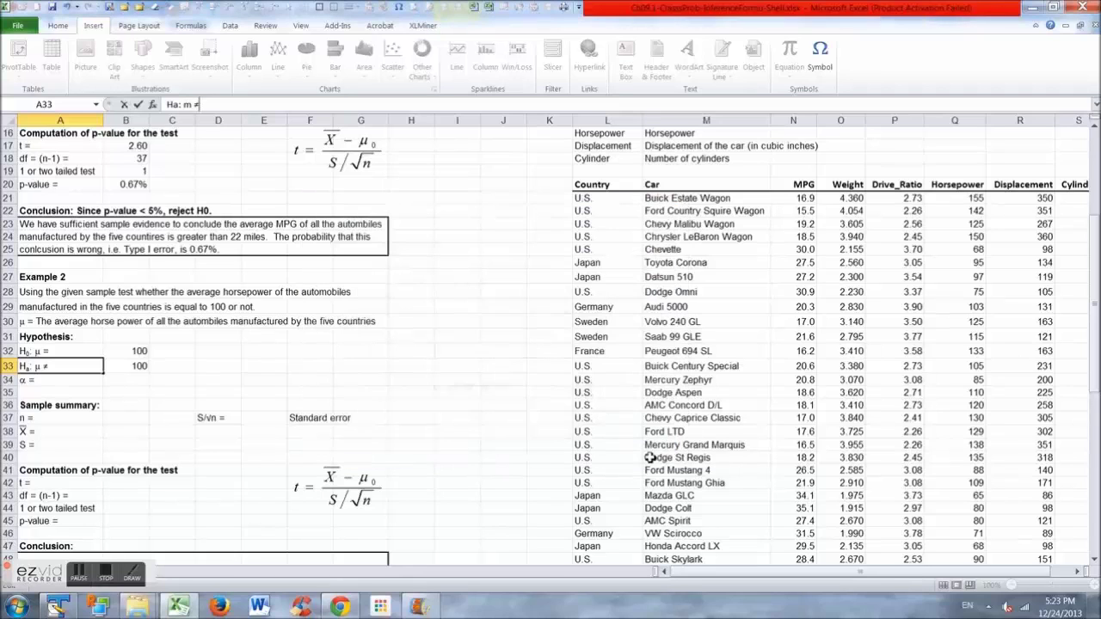
{"action": "left_click", "coordinate": [645, 441]}
{"action": "key", "text": "Return"}
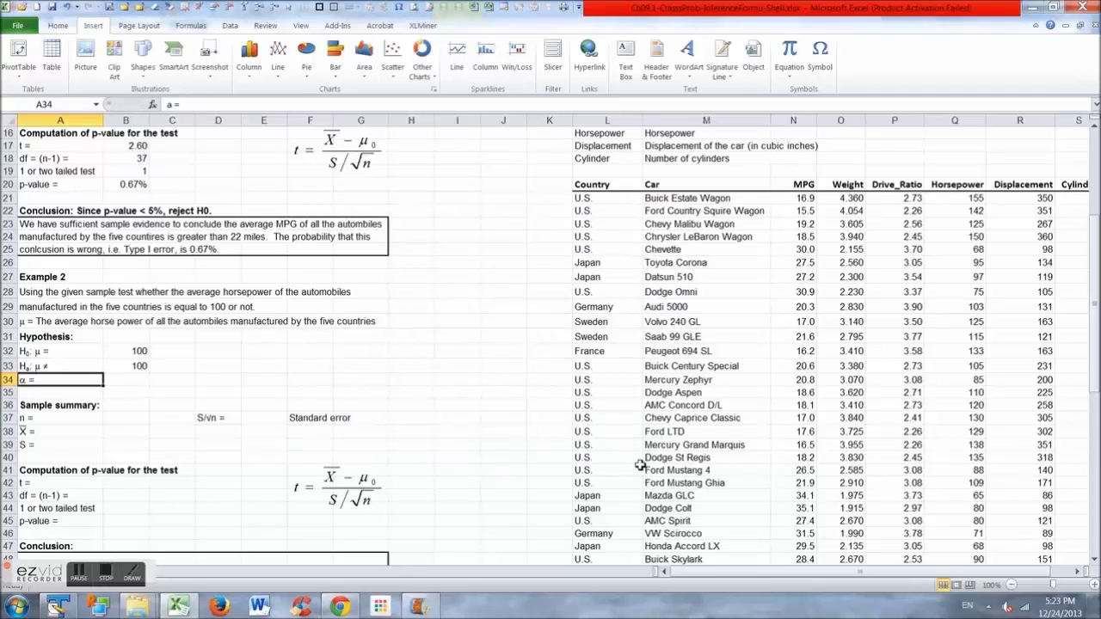
Set the significance level α in cell B34 to 5%.
{"action": "key", "text": "Tab"}
{"action": "type", "text": "5%"}
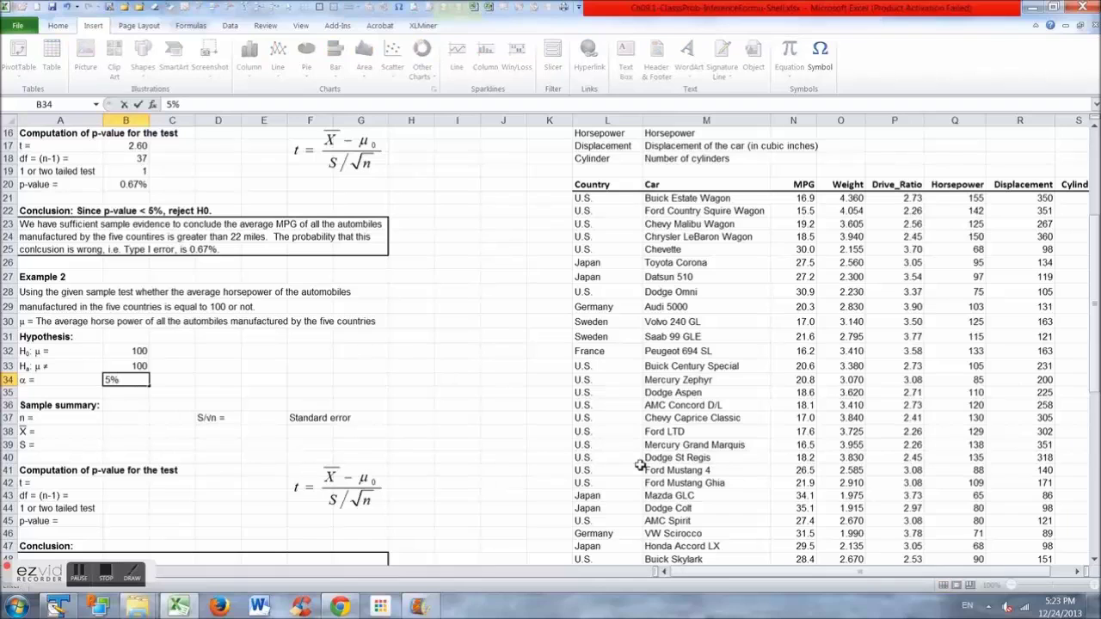
{"action": "key", "text": "Return"}
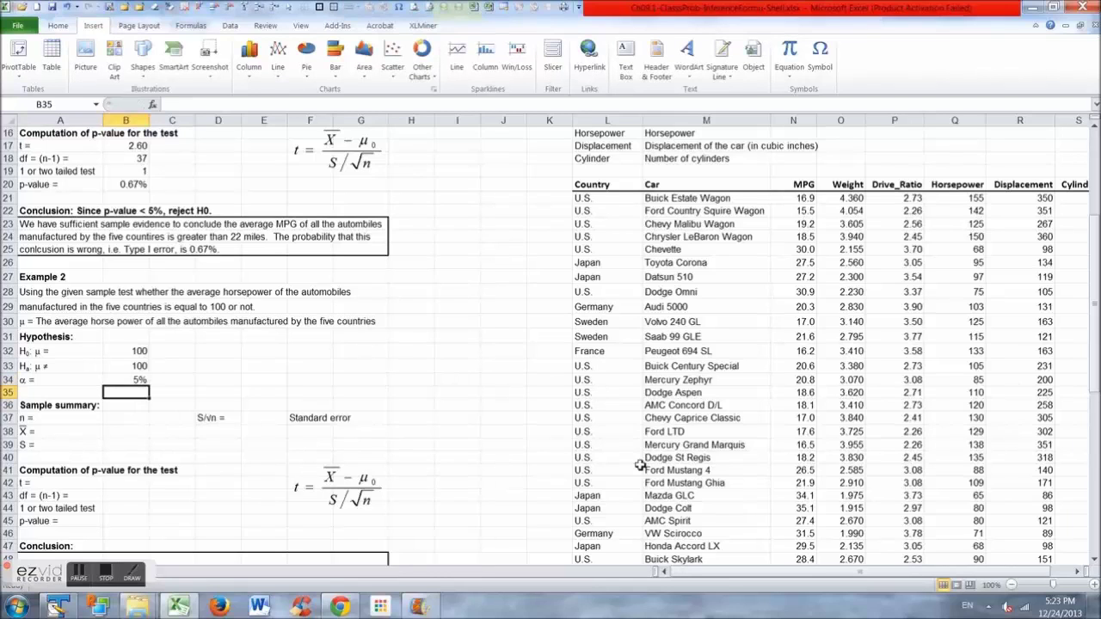
Calculate the sample size n in cell B37 with the COUNT function on the Horsepower named range.
{"action": "key", "text": "Down"}
{"action": "key", "text": "Down"}
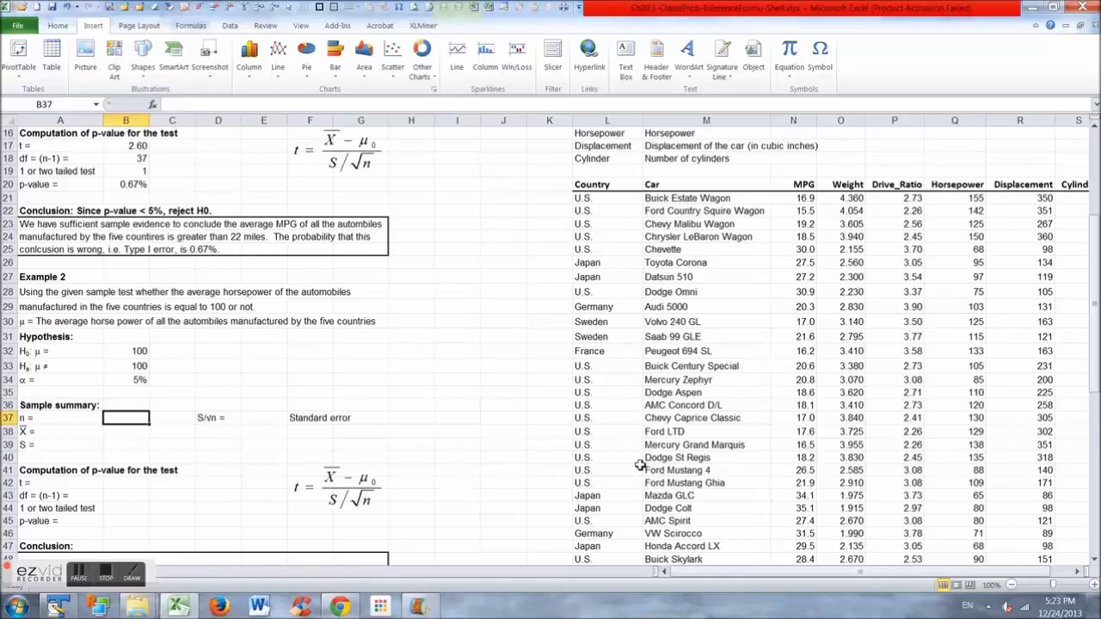
{"action": "type", "text": "=count"}
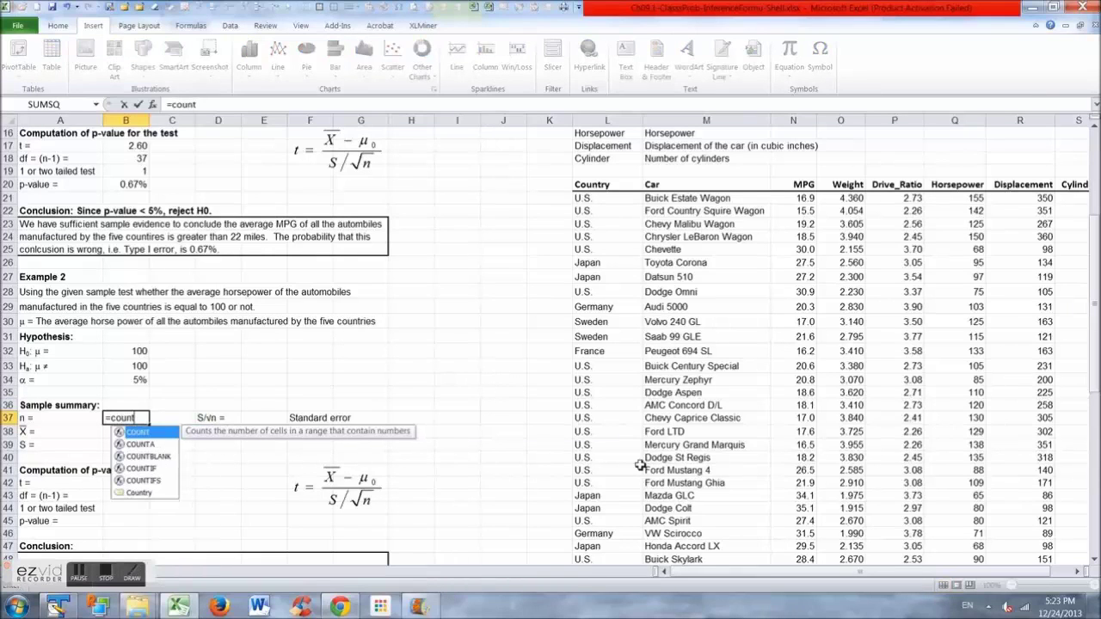
{"action": "key", "text": "Tab"}
{"action": "type", "text": "ho"}
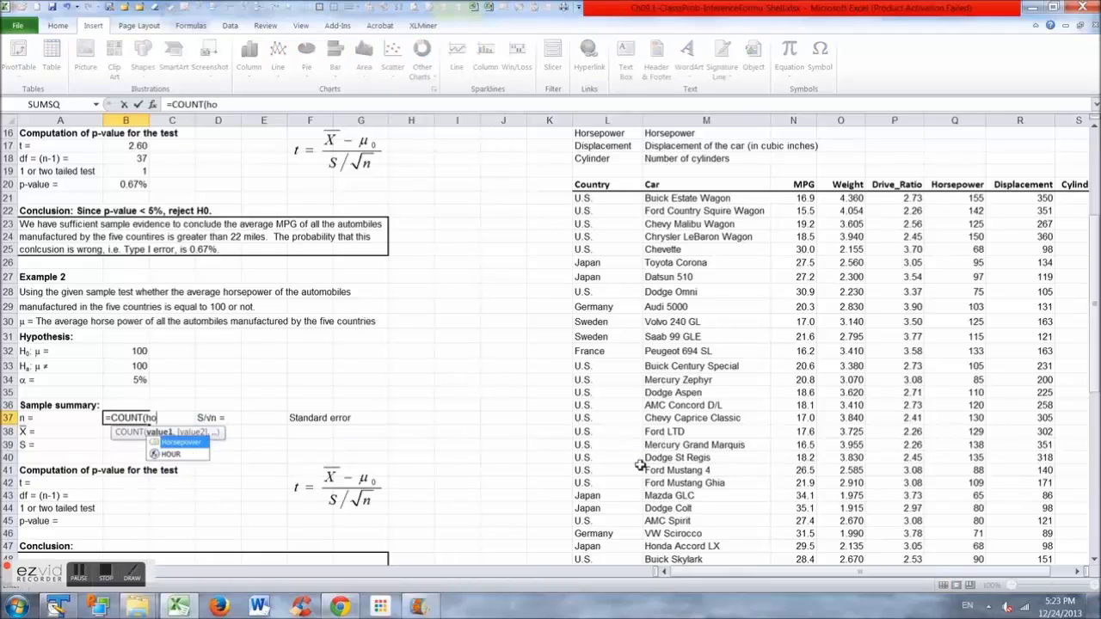
{"action": "type", "text": "r"}
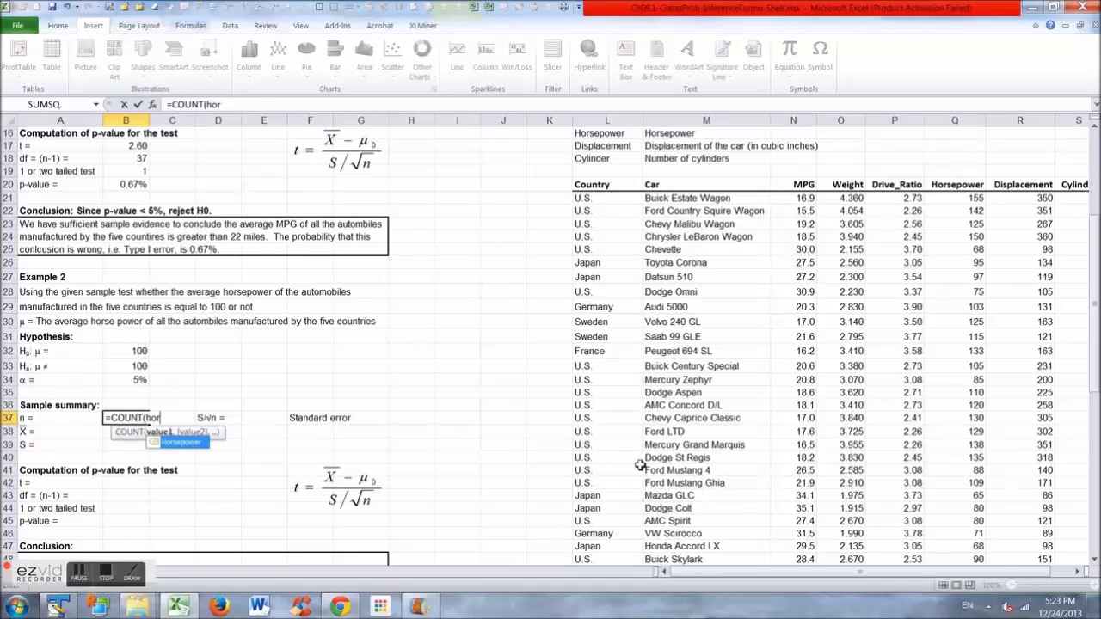
{"action": "key", "text": "Tab"}
{"action": "key", "text": "Return"}
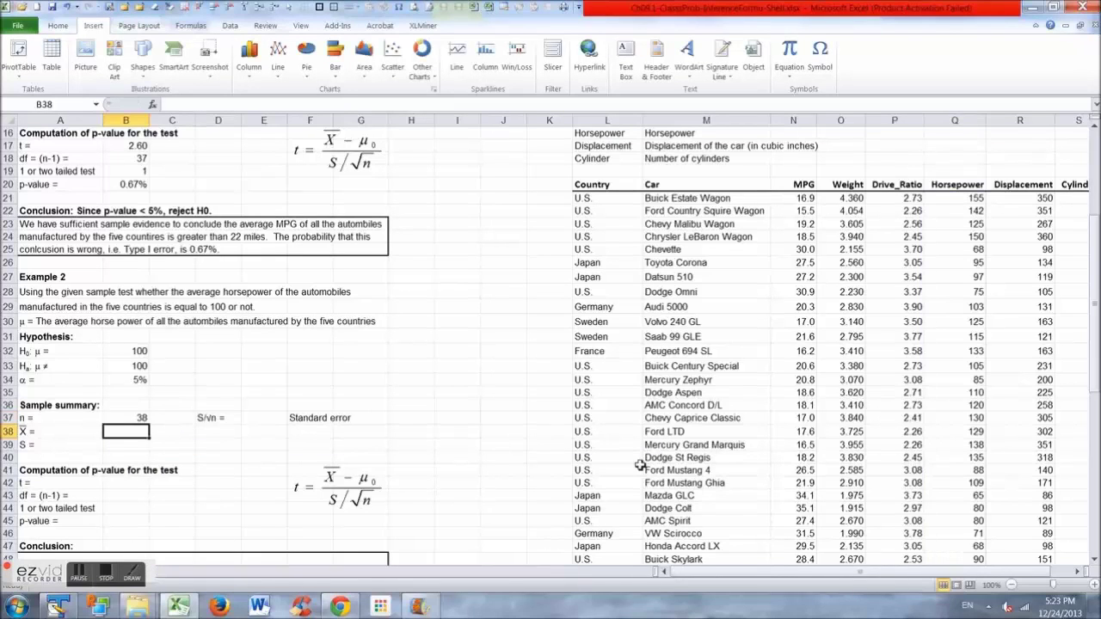
Calculate the sample mean in cell B38 with the AVERAGE function on the Horsepower named range.
{"action": "type", "text": "=avera"}
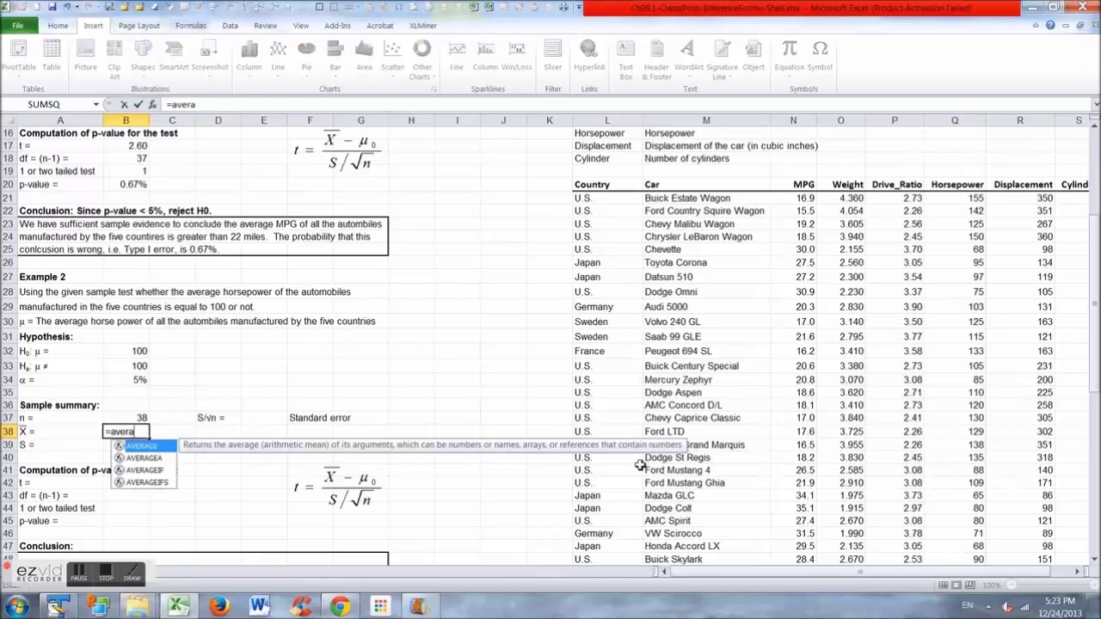
{"action": "key", "text": "Tab"}
{"action": "type", "text": "hors"}
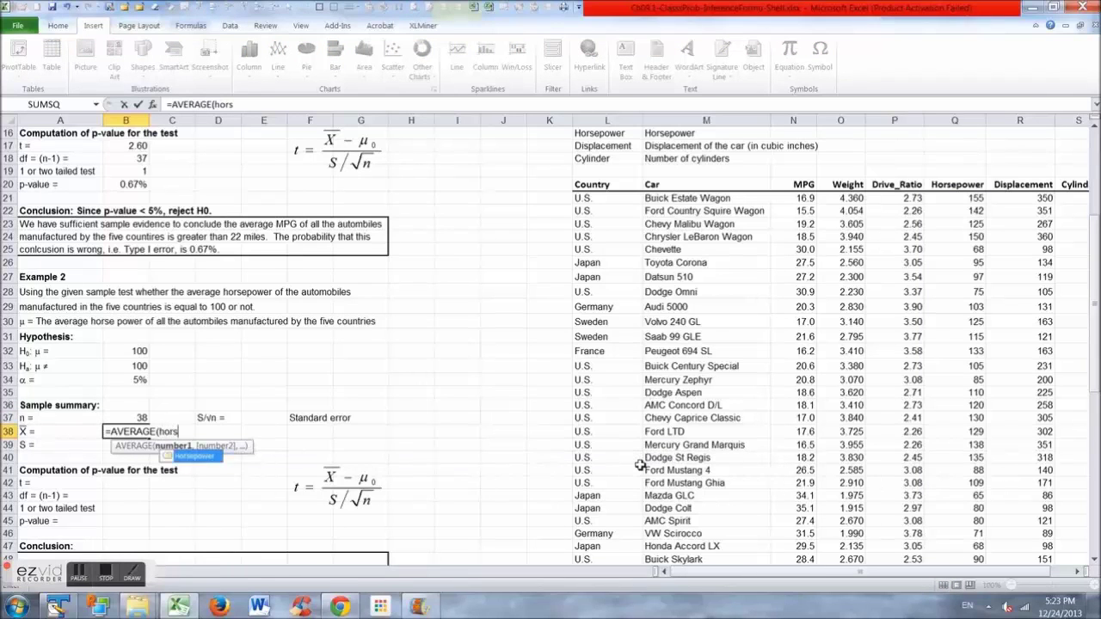
{"action": "key", "text": "Tab"}
{"action": "key", "text": "Return"}
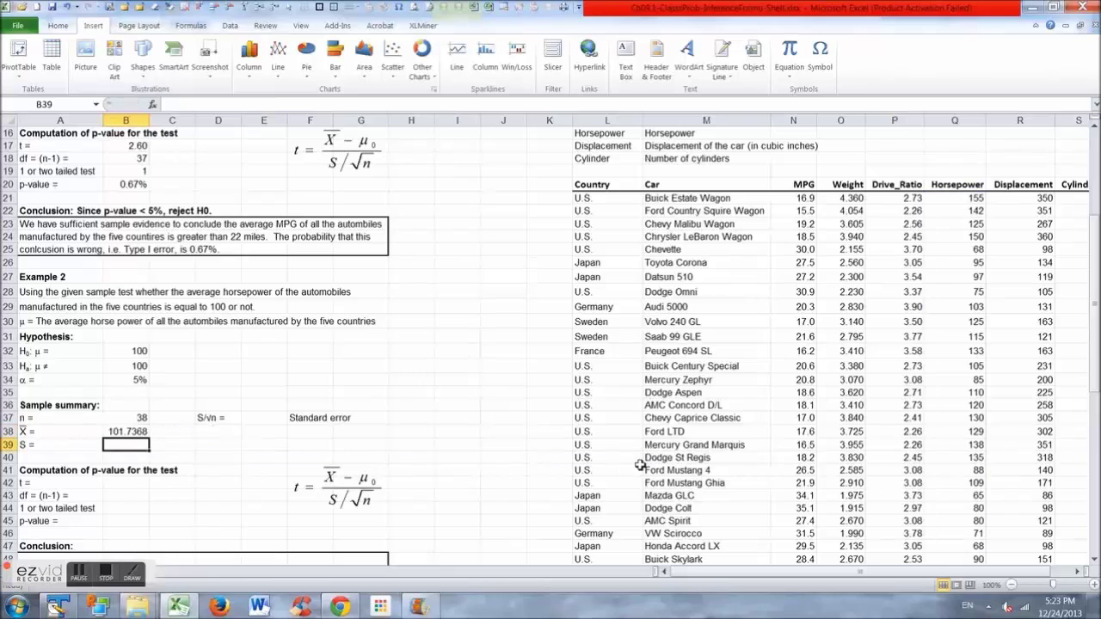
Calculate the sample standard deviation S in cell B39 with the STDEV.S function on the Horsepower named range.
{"action": "type", "text": "=st"}
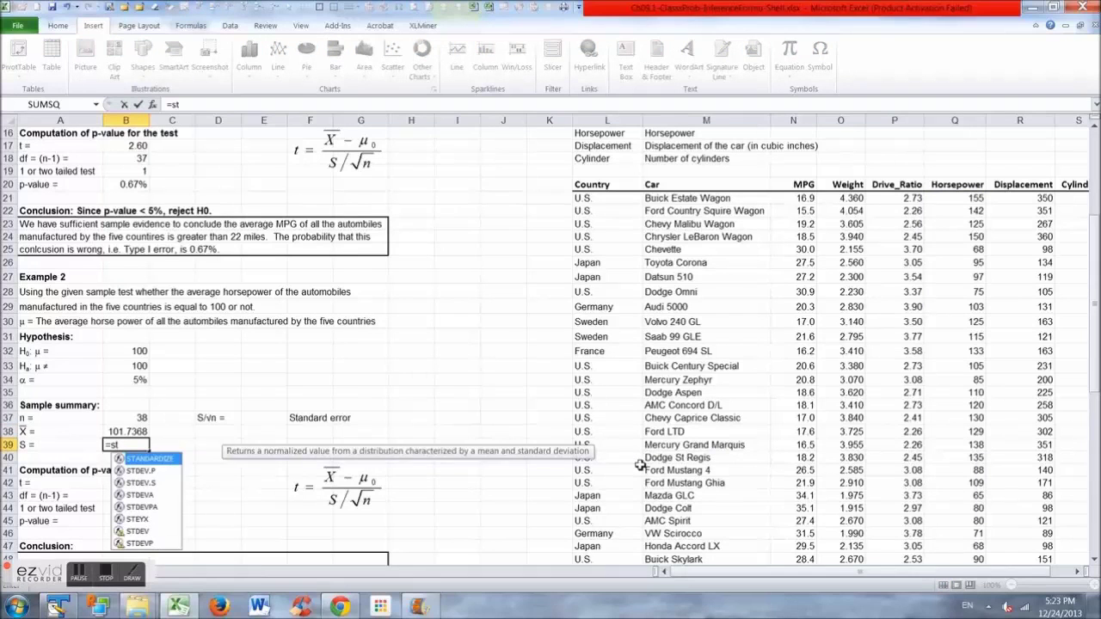
{"action": "type", "text": "d"}
{"action": "key", "text": "Down"}
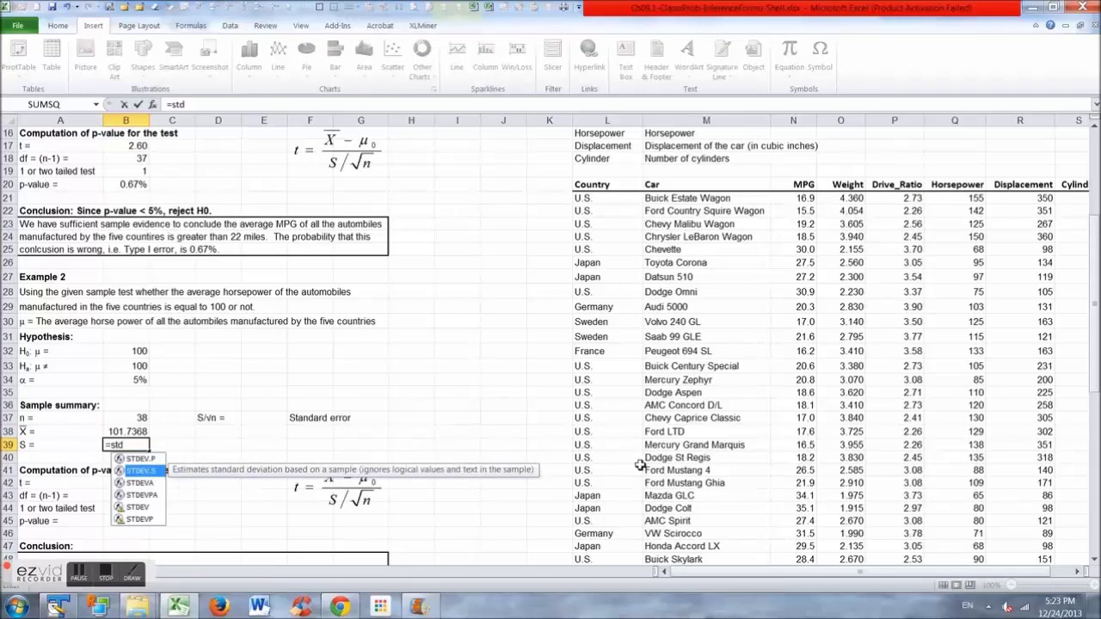
{"action": "key", "text": "Tab"}
{"action": "type", "text": "Horsepower"}
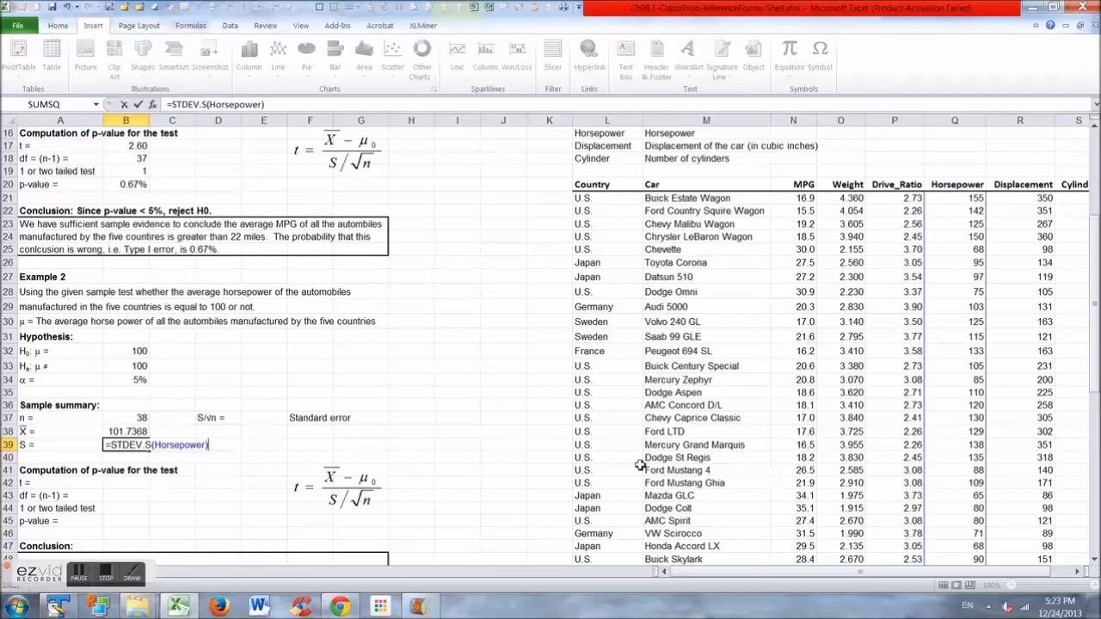
{"action": "key", "text": "Return"}
Format the sample mean and standard deviation in B38:B39 to one decimal place.
{"action": "key", "text": "Up"}
{"action": "key", "text": "shift+Up"}
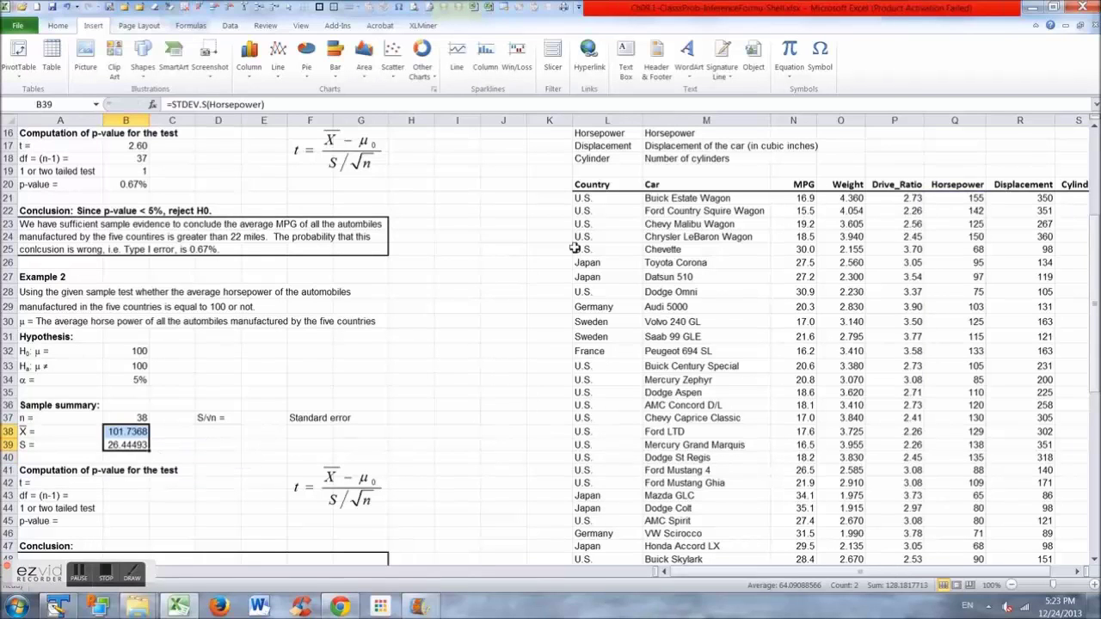
{"action": "left_click", "coordinate": [57, 25]}
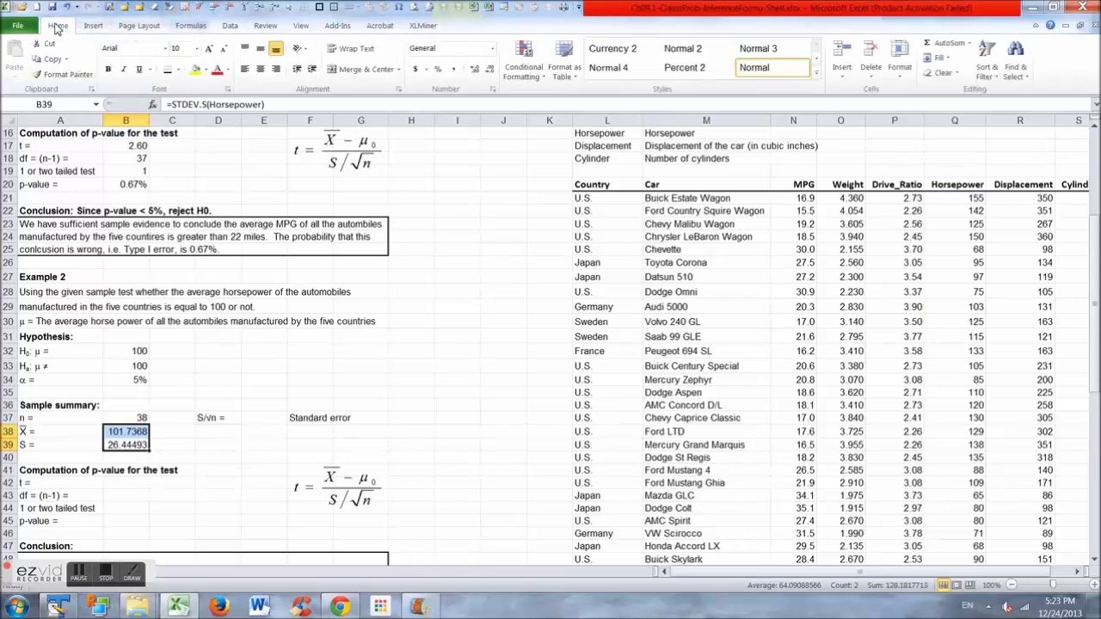
{"action": "left_click", "coordinate": [486, 69]}
{"action": "left_click", "coordinate": [487, 69]}
{"action": "left_click", "coordinate": [487, 69]}
{"action": "left_click", "coordinate": [487, 68]}
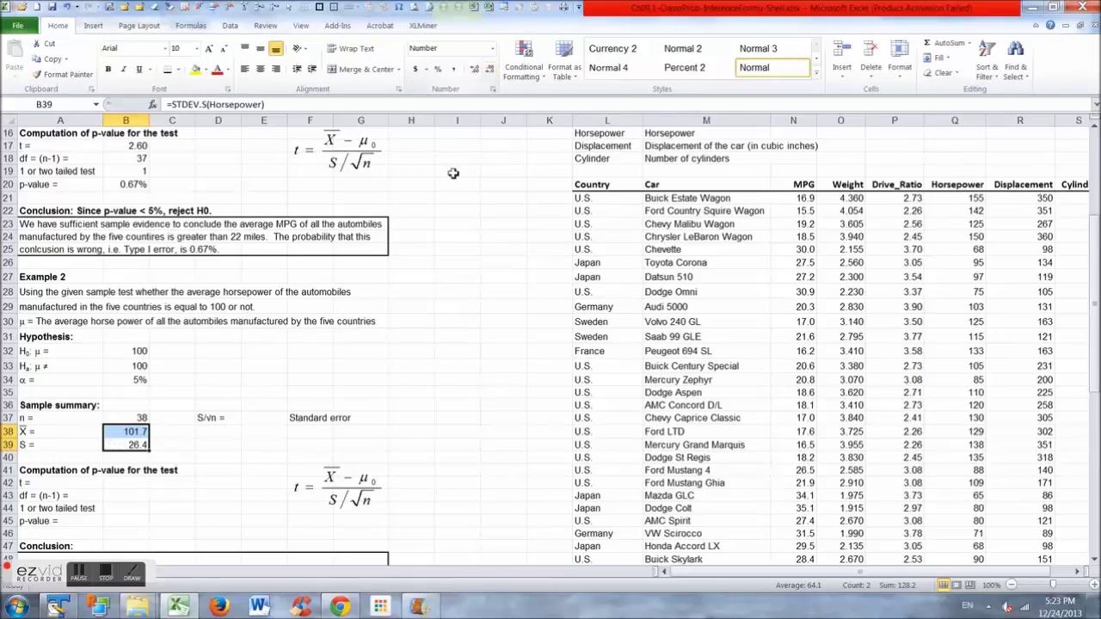
Calculate the standard error in cell E37 with the formula =B39/SQRT(B37).
{"action": "left_click", "coordinate": [275, 419]}
{"action": "type", "text": "="}
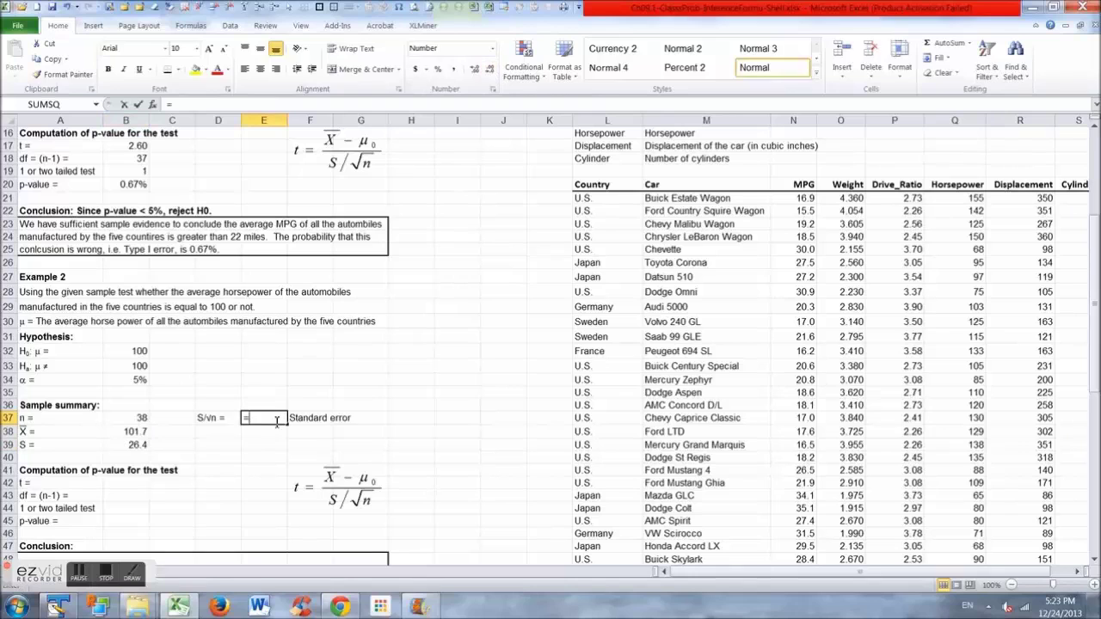
{"action": "left_click", "coordinate": [127, 447]}
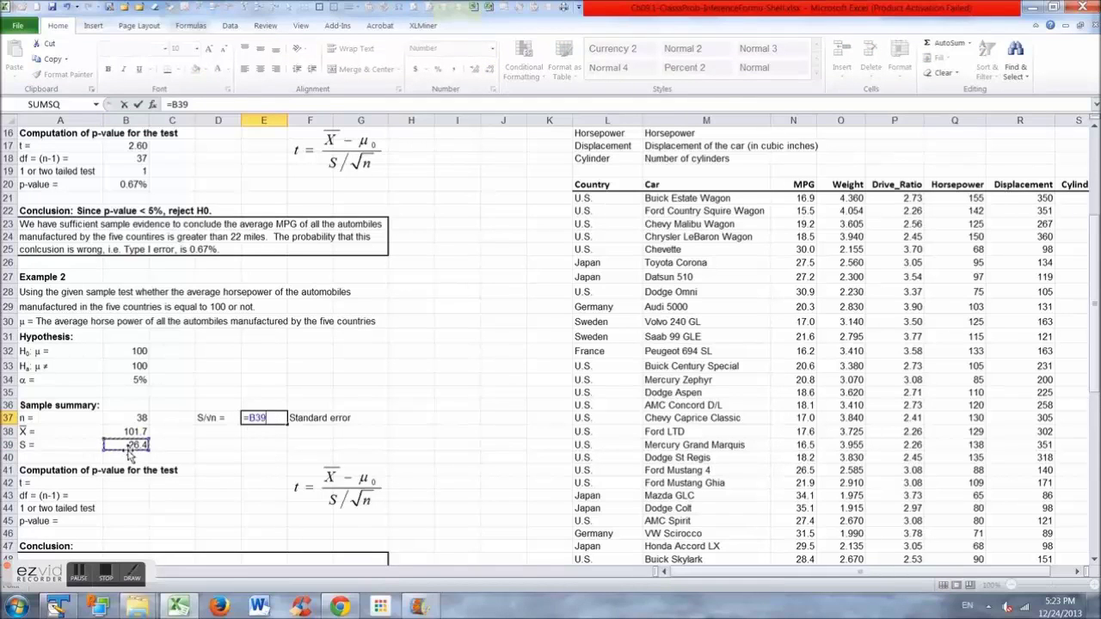
{"action": "type", "text": "/sqrt"}
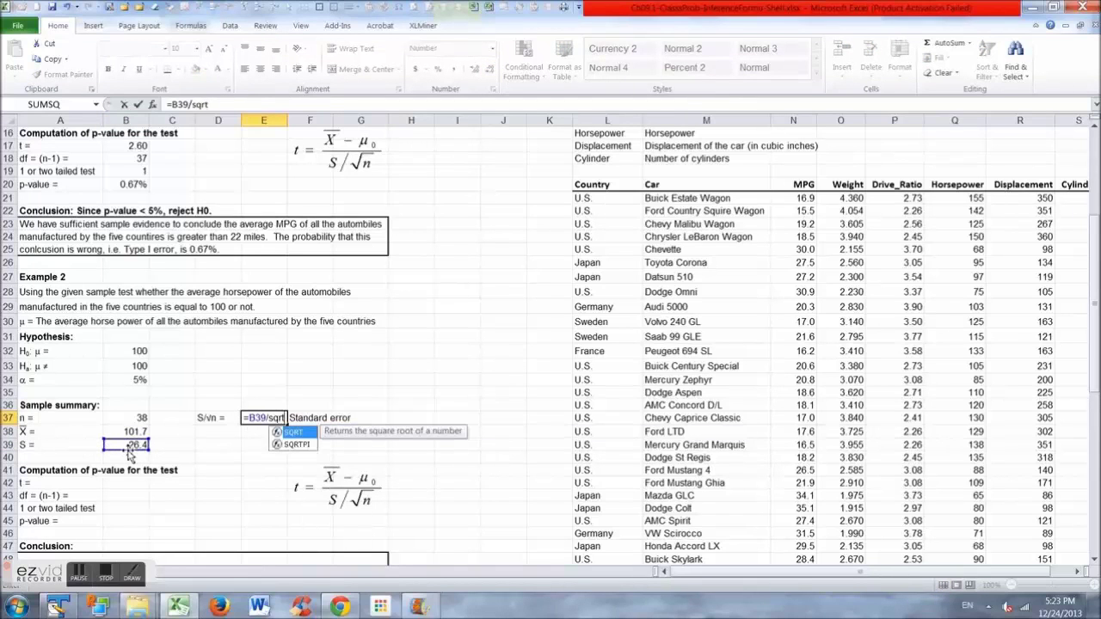
{"action": "type", "text": "("}
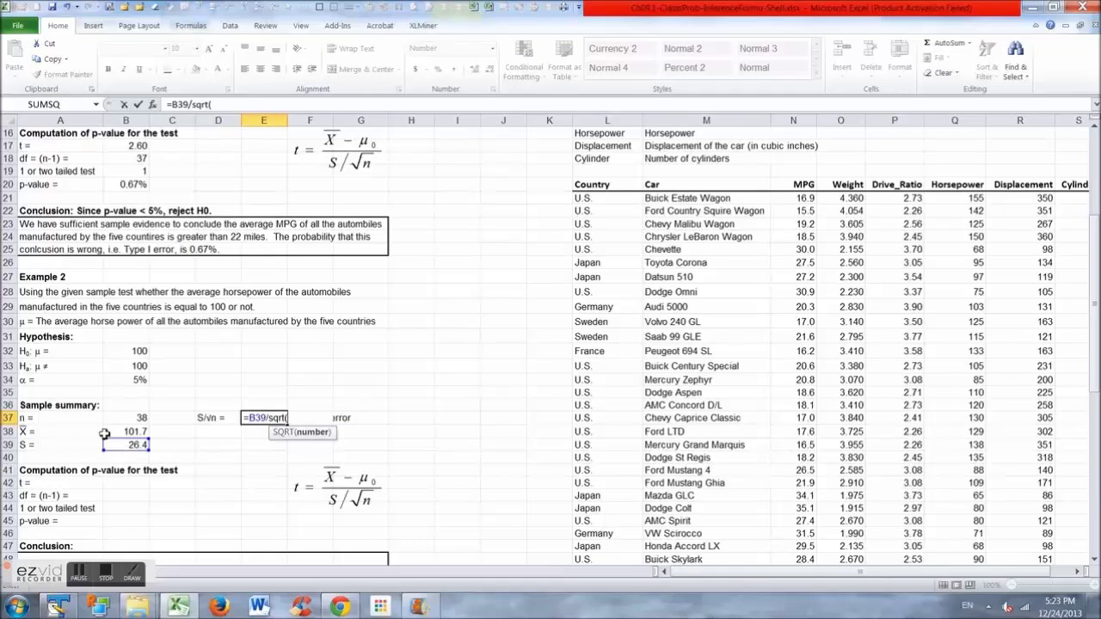
{"action": "left_click", "coordinate": [125, 419]}
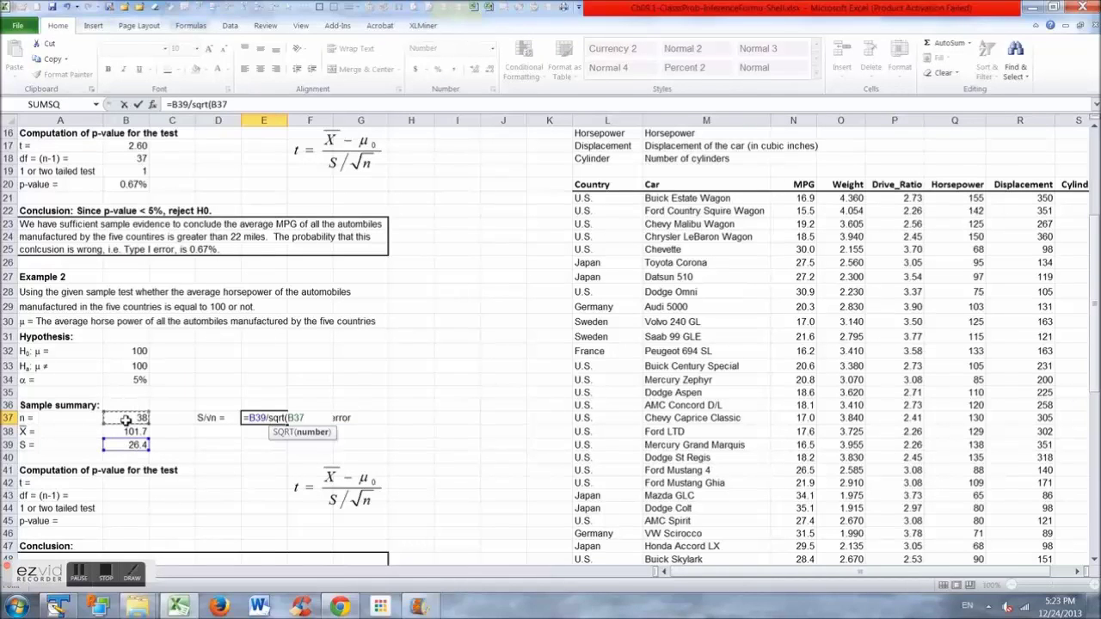
{"action": "type", "text": ")"}
{"action": "key", "text": "Return"}
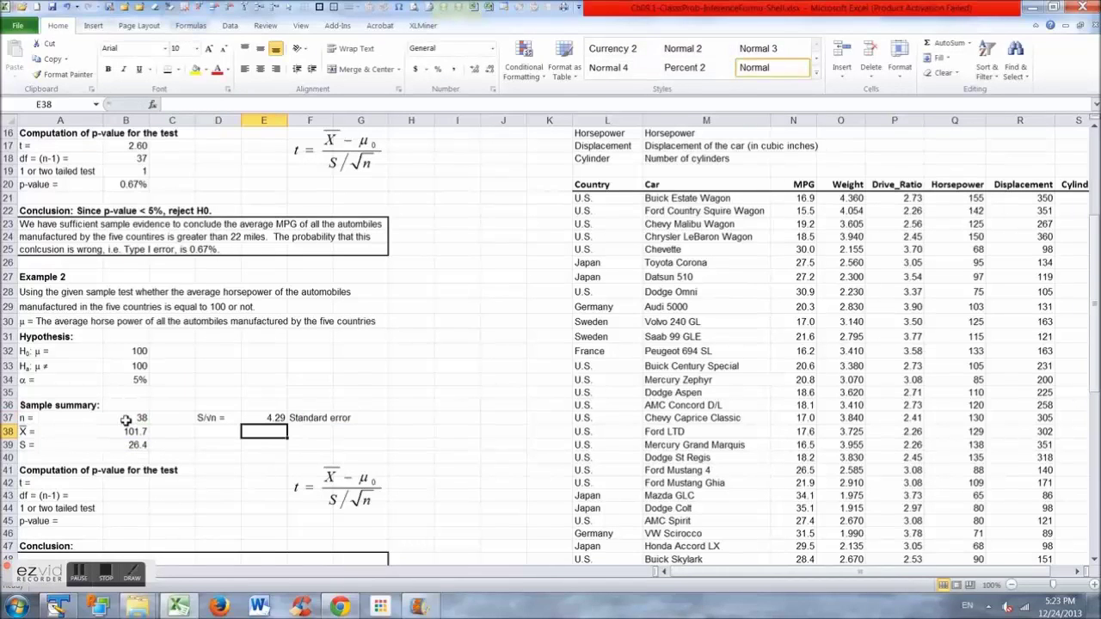
Calculate the t statistic in cell B42 with the formula =(B38-B32)/E37.
{"action": "key", "text": "Left"}
{"action": "key", "text": "Left"}
{"action": "key", "text": "Left"}
{"action": "key", "text": "Down"}
{"action": "key", "text": "Down"}
{"action": "key", "text": "Down"}
{"action": "key", "text": "Down"}
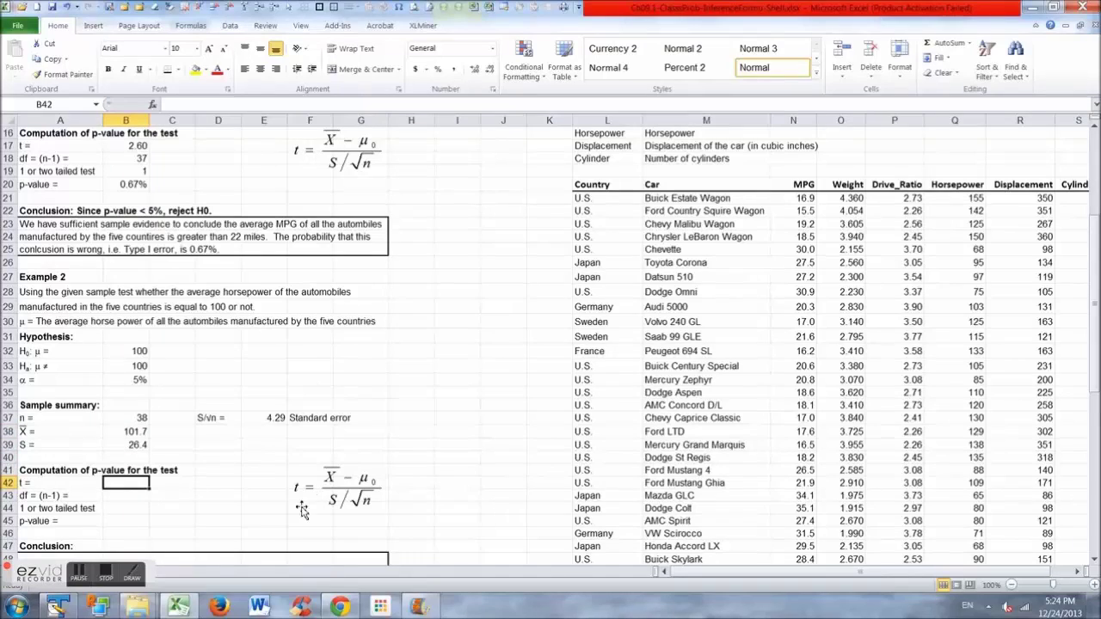
{"action": "type", "text": "=("}
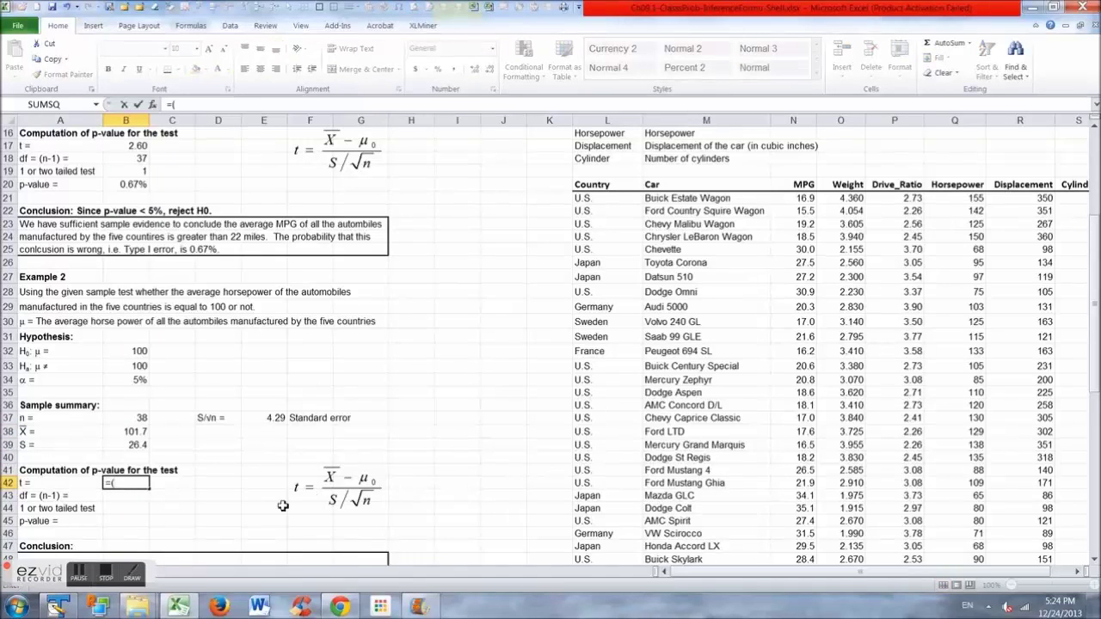
{"action": "left_click", "coordinate": [121, 430]}
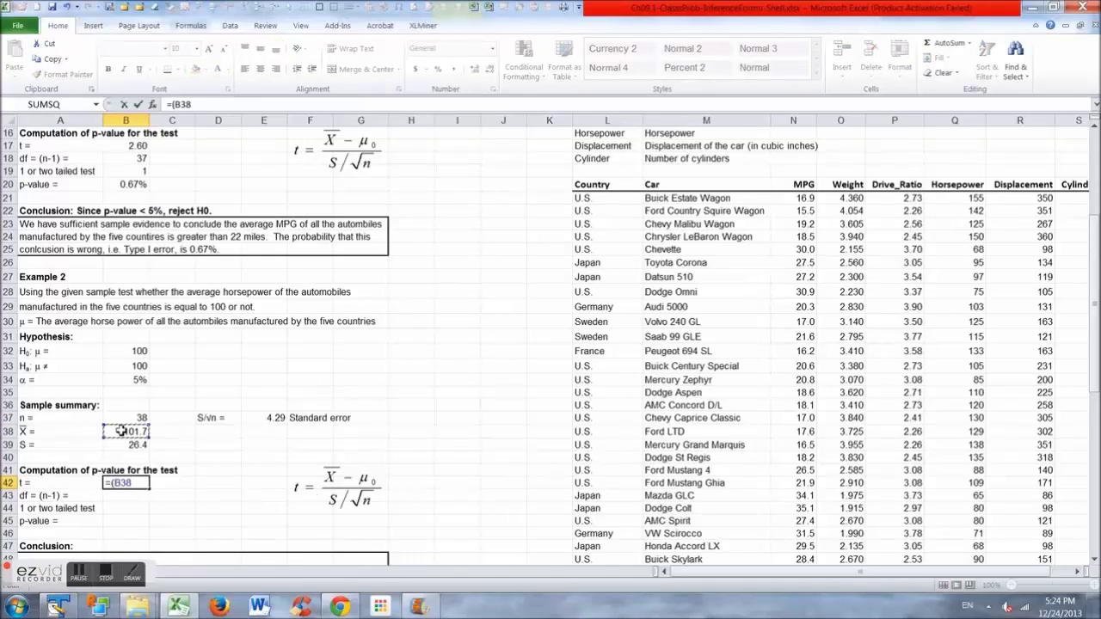
{"action": "type", "text": "-"}
{"action": "left_click", "coordinate": [142, 354]}
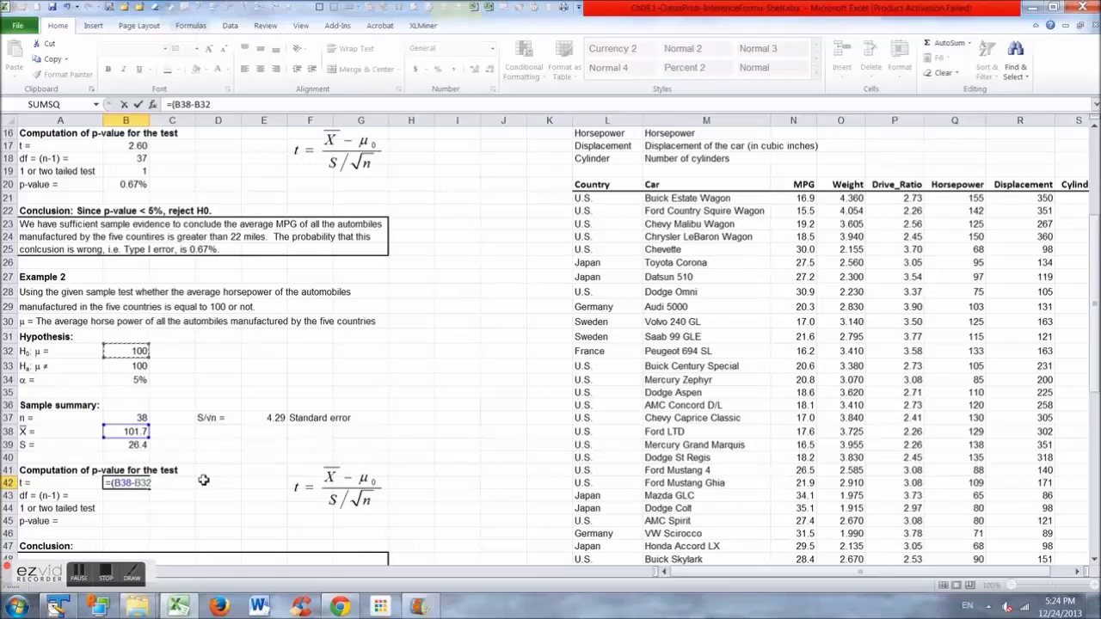
{"action": "type", "text": ")/"}
{"action": "left_click", "coordinate": [269, 420]}
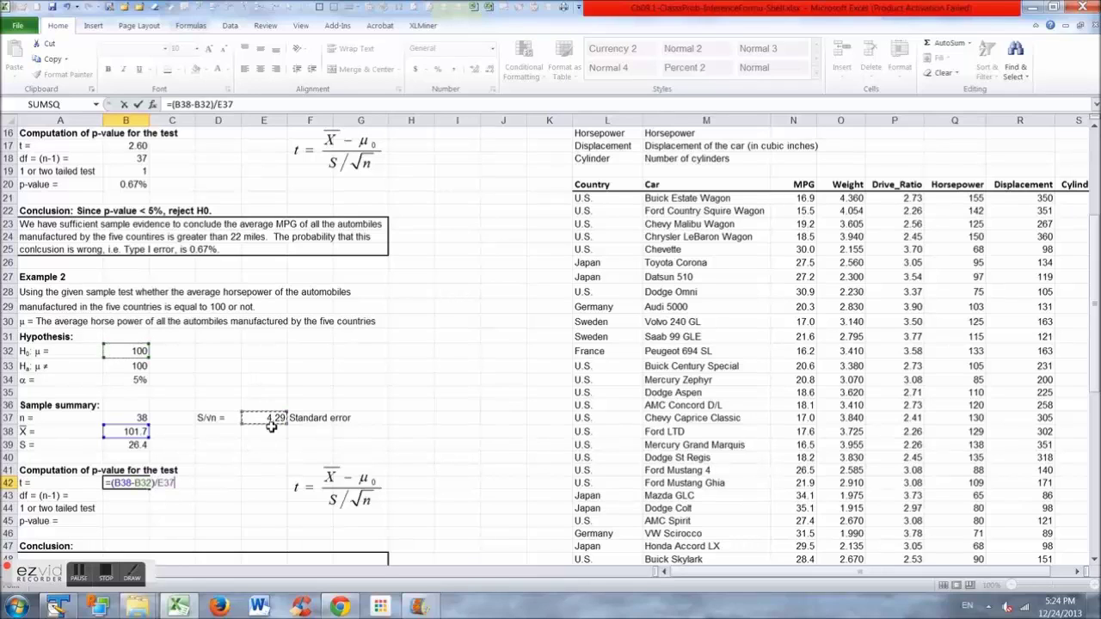
{"action": "key", "text": "Return"}
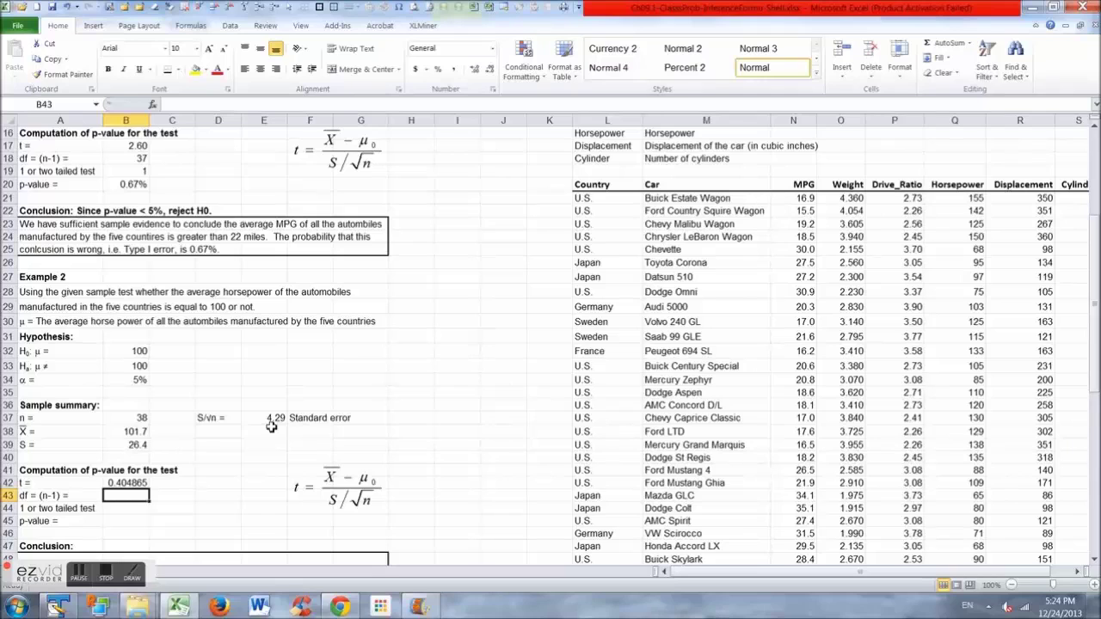
Calculate the degrees of freedom in cell B43 as the sample size in B37 minus 1.
{"action": "type", "text": "="}
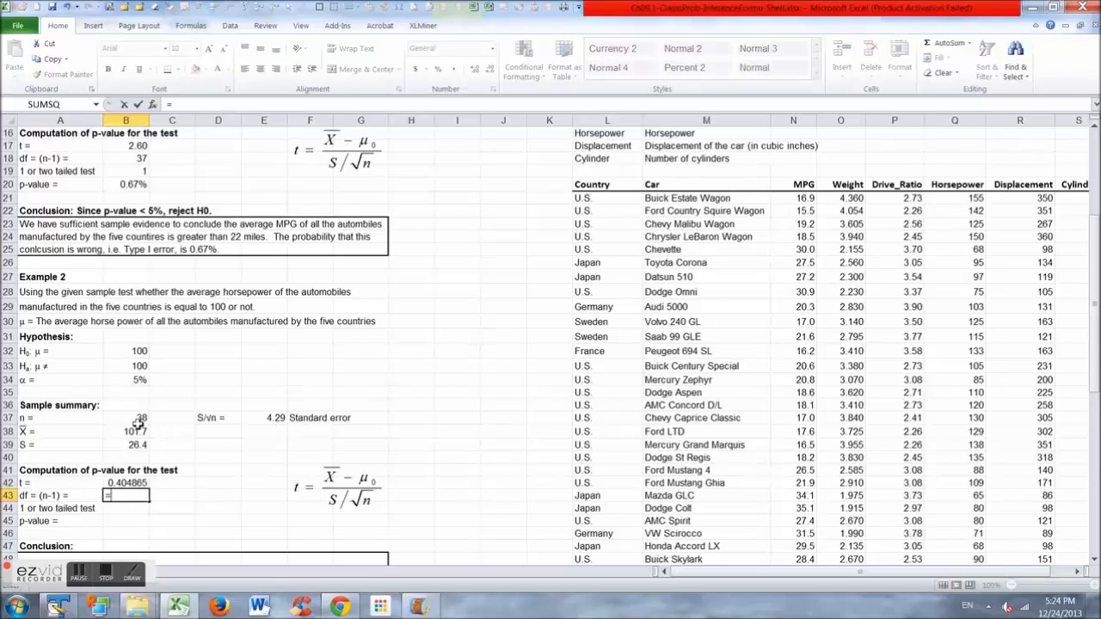
{"action": "left_click", "coordinate": [140, 419]}
{"action": "key", "text": "Return"}
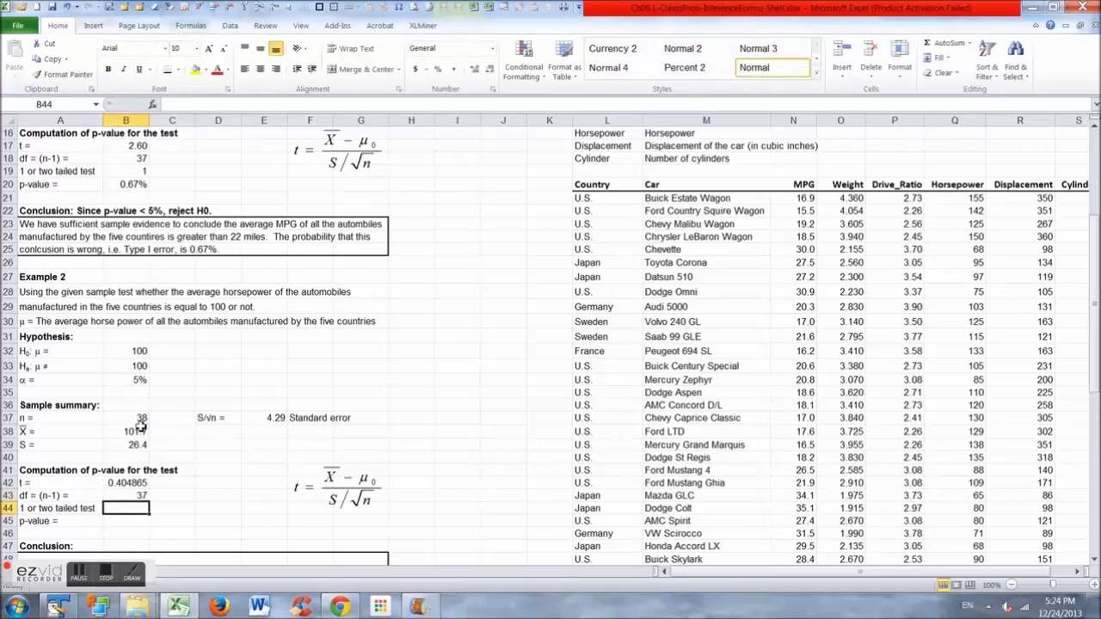
Format the t statistic in cell B42 to two decimal places.
{"action": "key", "text": "Up"}
{"action": "key", "text": "Up"}
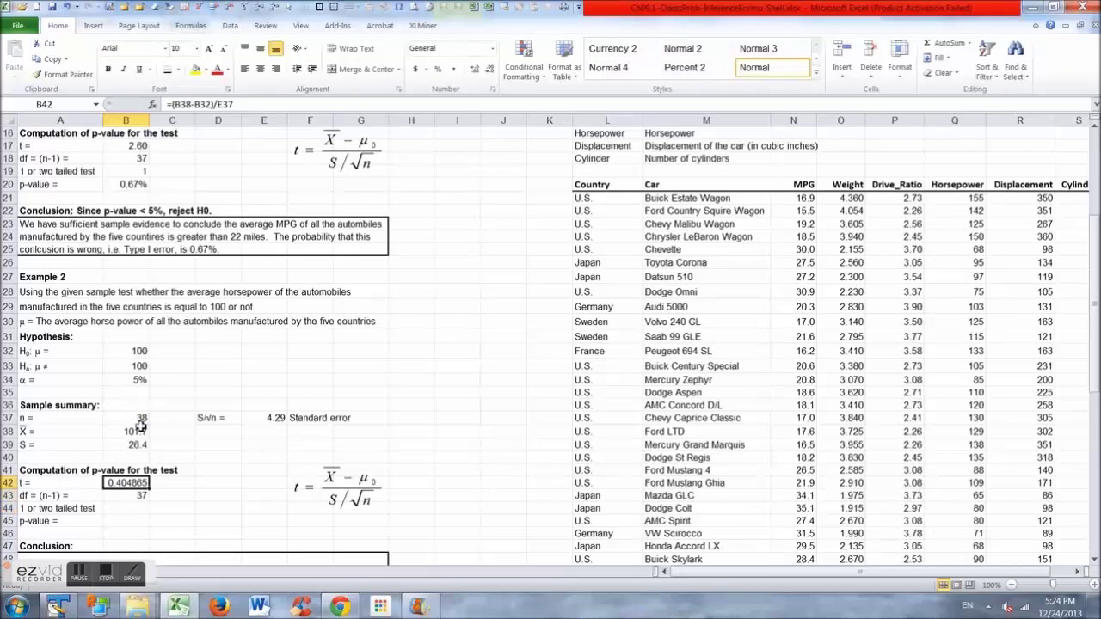
{"action": "left_click", "coordinate": [488, 70]}
{"action": "left_click", "coordinate": [489, 70]}
{"action": "left_click", "coordinate": [488, 70]}
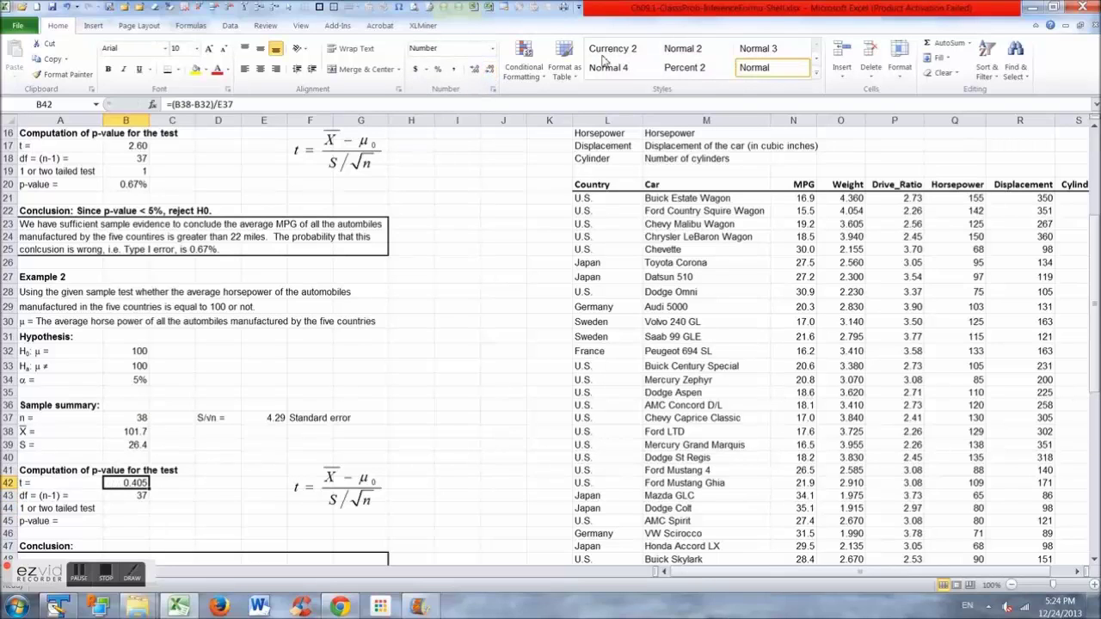
{"action": "left_click", "coordinate": [489, 70]}
Mark the test as two-tailed by entering 2 in cell B44.
{"action": "left_click", "coordinate": [134, 509]}
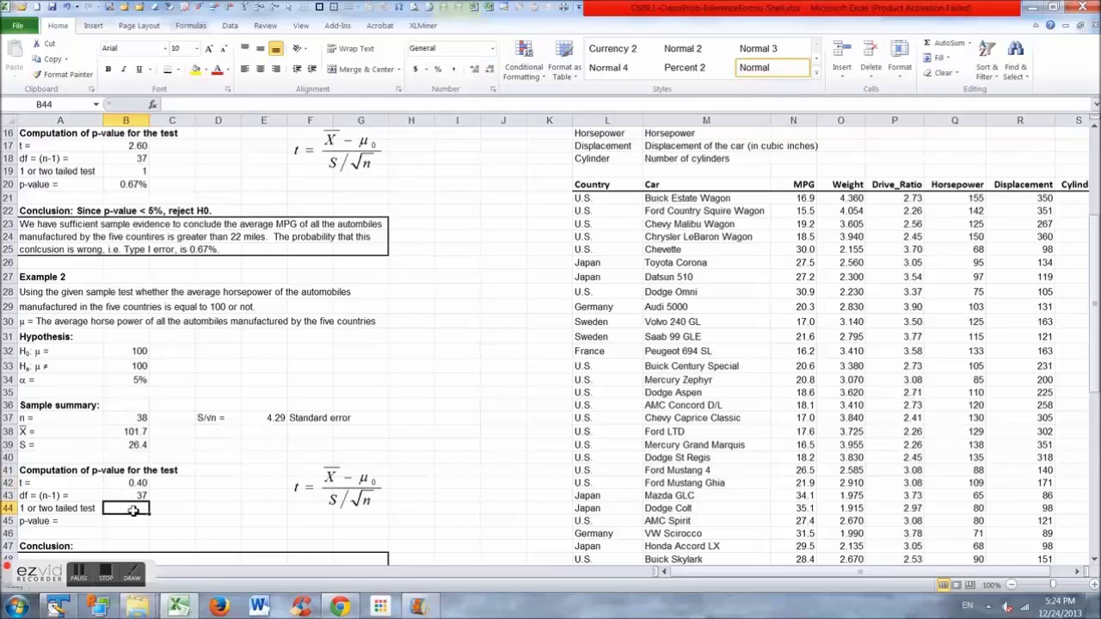
{"action": "type", "text": "2"}
{"action": "key", "text": "Return"}
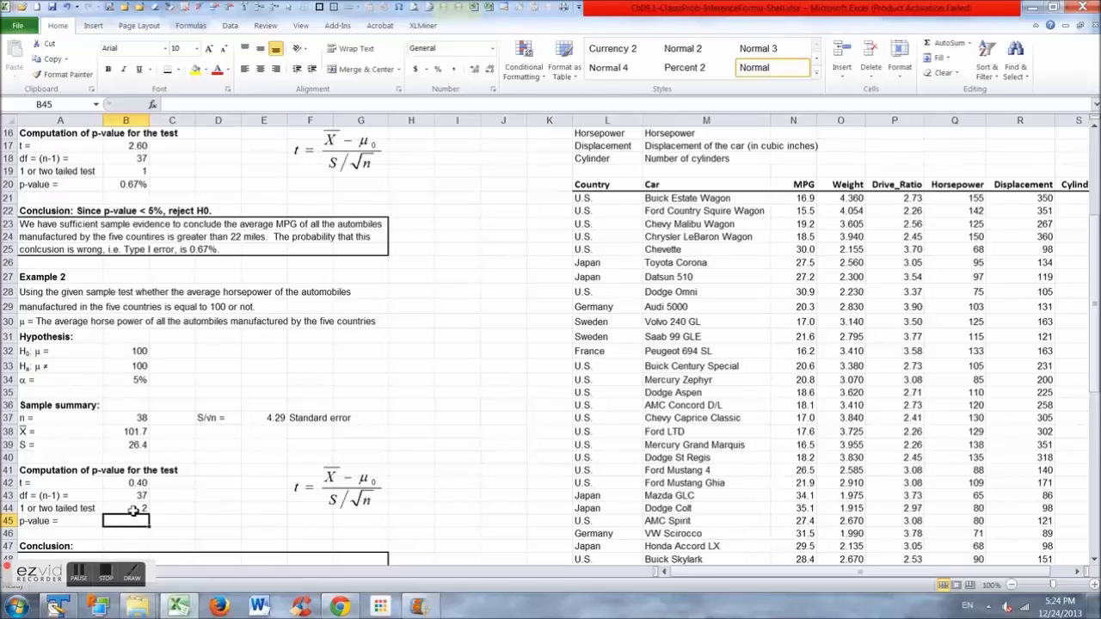
Calculate the p-value in cell B45 with =T.DIST.2T(ABS(B42),B43) and format it as a percentage.
{"action": "type", "text": "=t"}
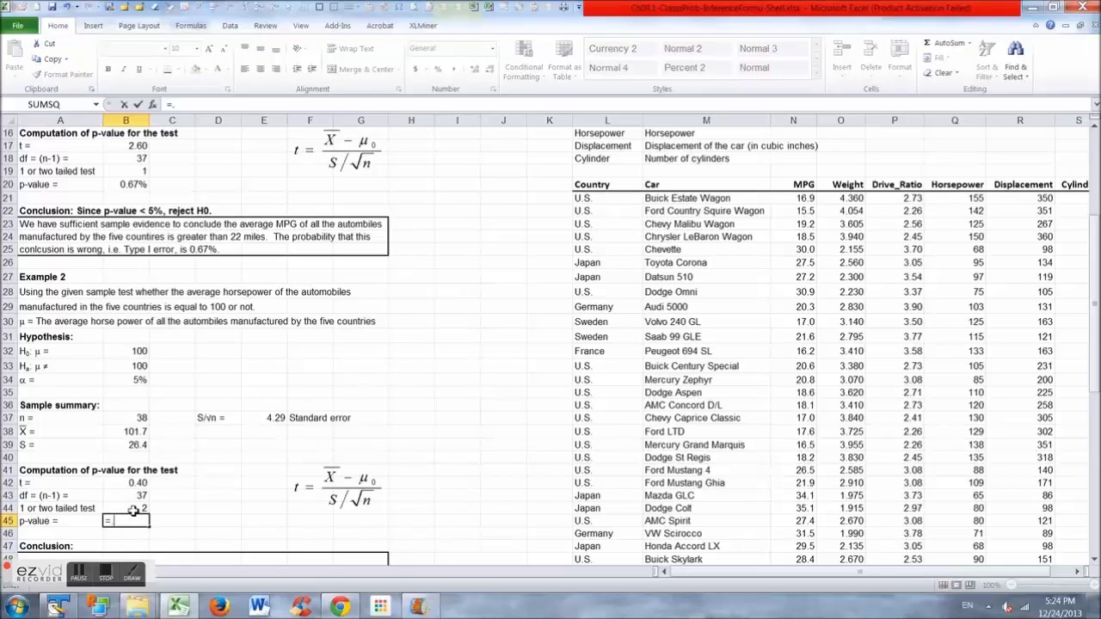
{"action": "key", "text": "BackSpace"}
{"action": "type", "text": "t."}
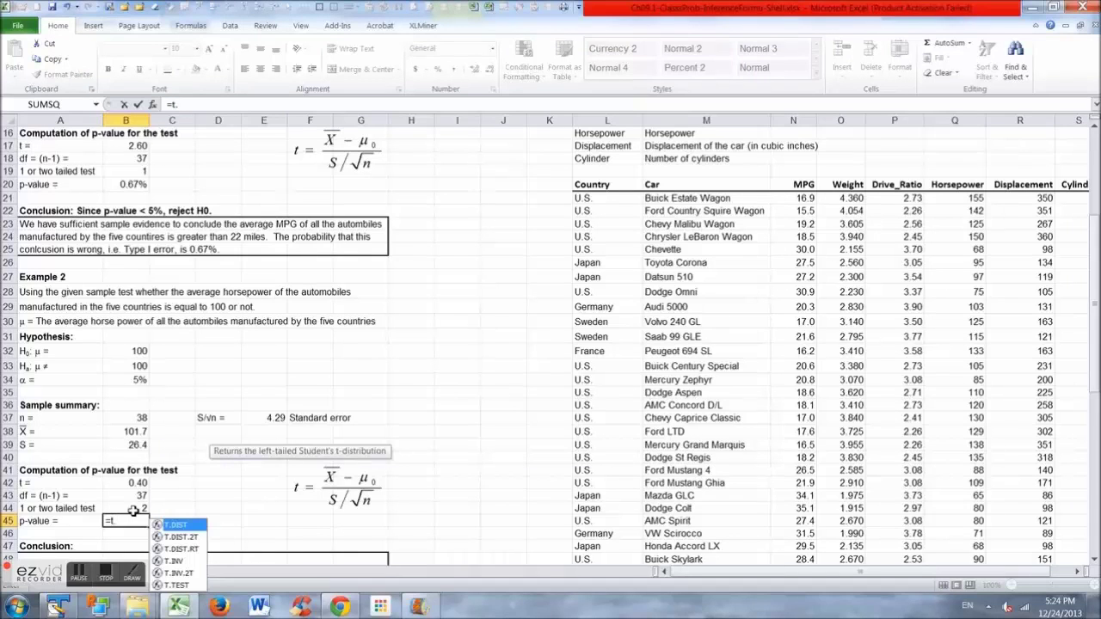
{"action": "key", "text": "Down"}
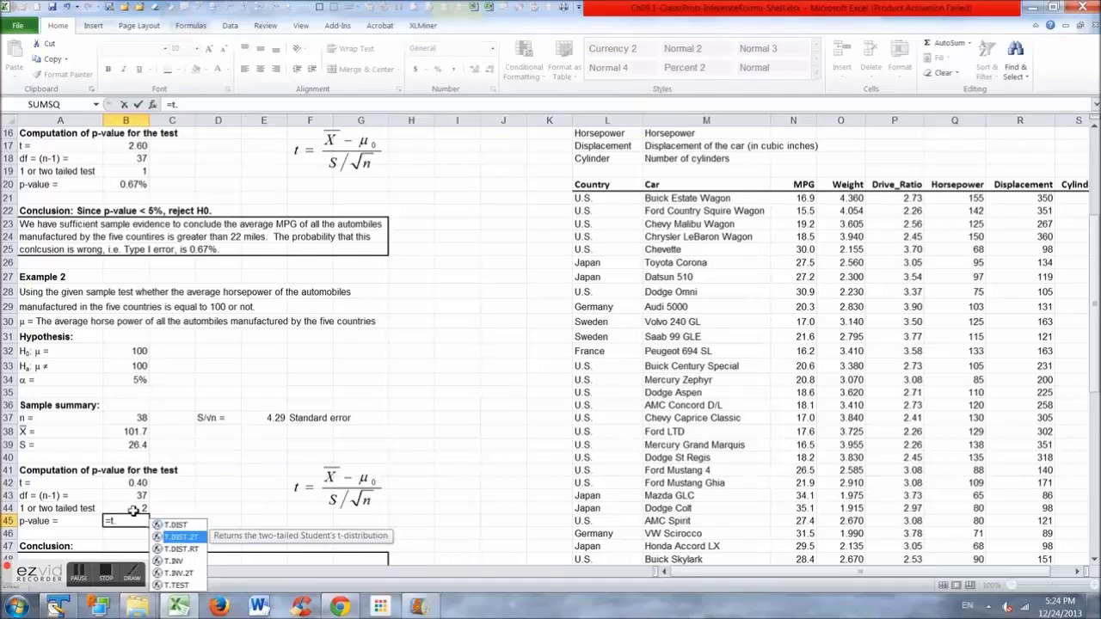
{"action": "key", "text": "Tab"}
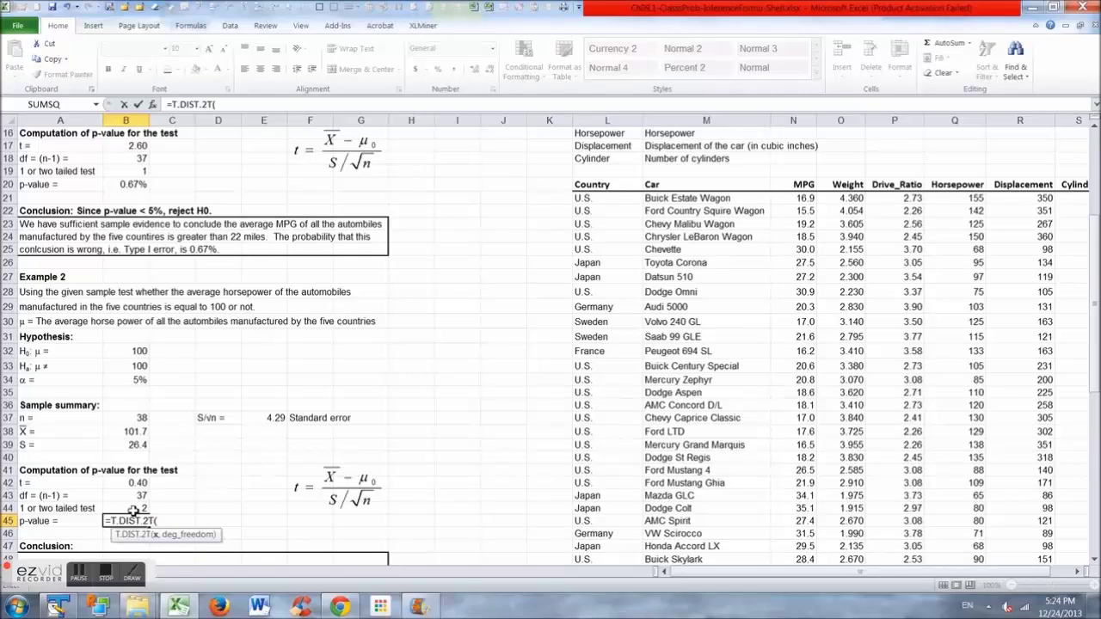
{"action": "type", "text": "abs"}
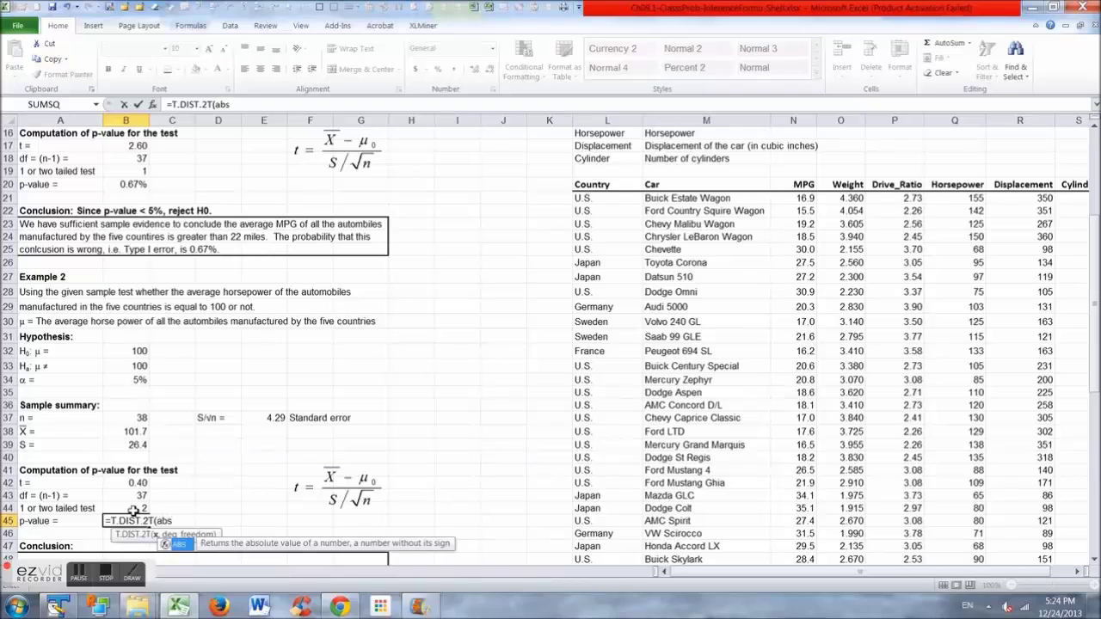
{"action": "type", "text": "("}
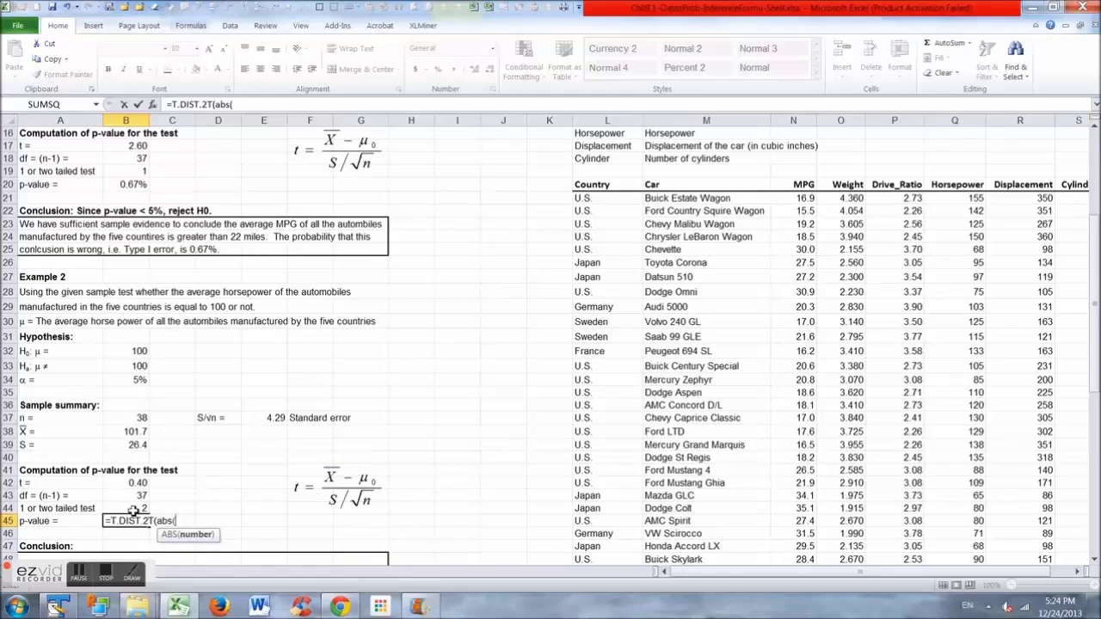
{"action": "key", "text": "Up"}
{"action": "key", "text": "Up"}
{"action": "key", "text": "Up"}
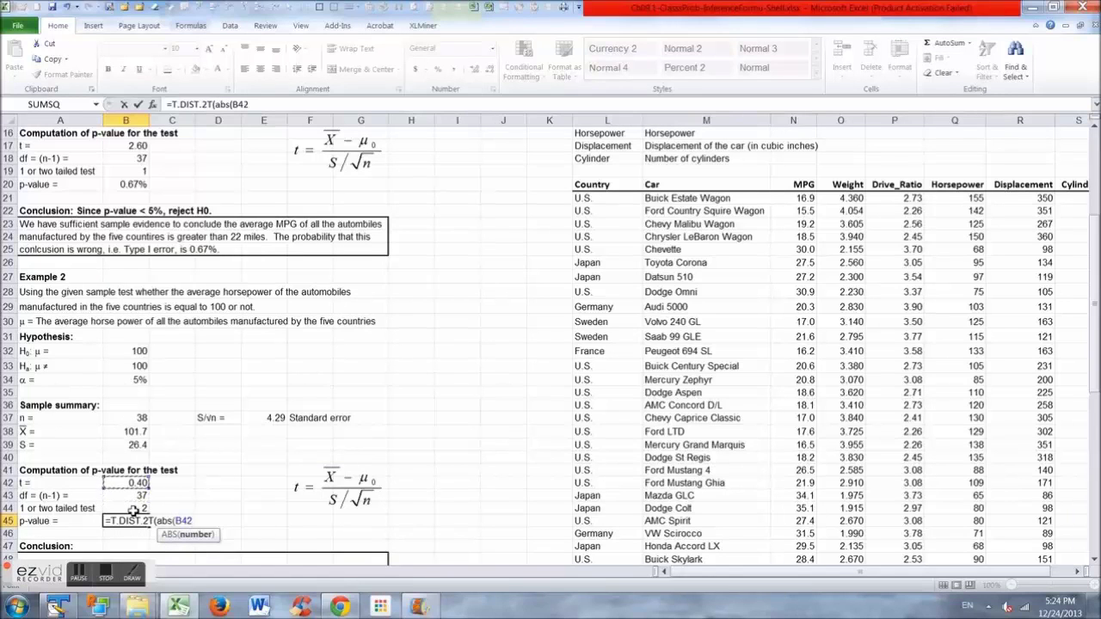
{"action": "type", "text": "),"}
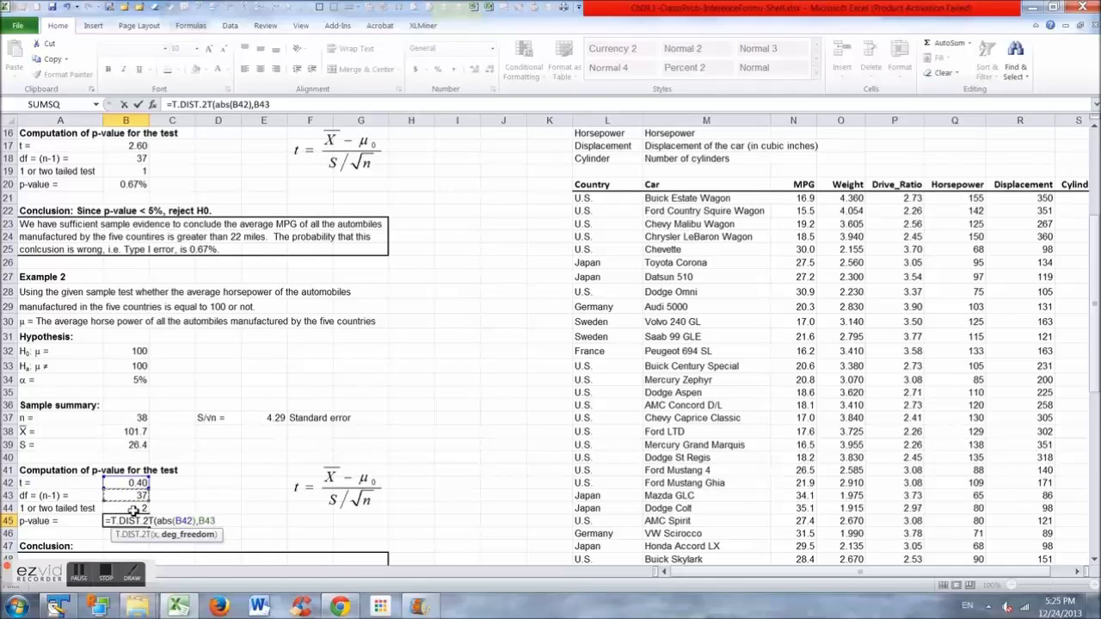
{"action": "type", "text": ")"}
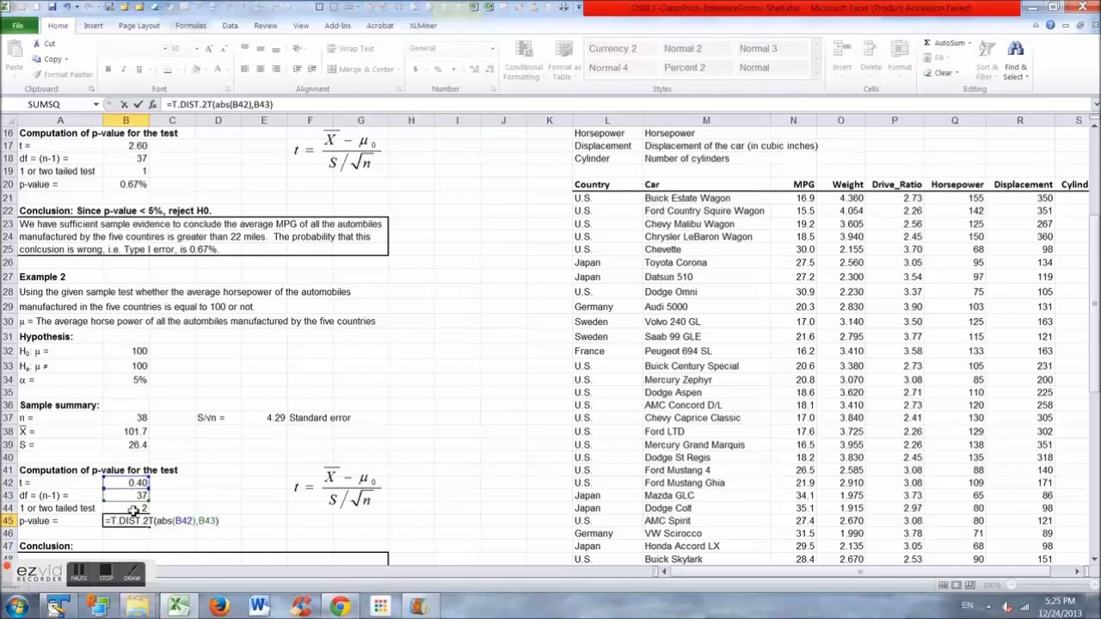
{"action": "key", "text": "ctrl+Return"}
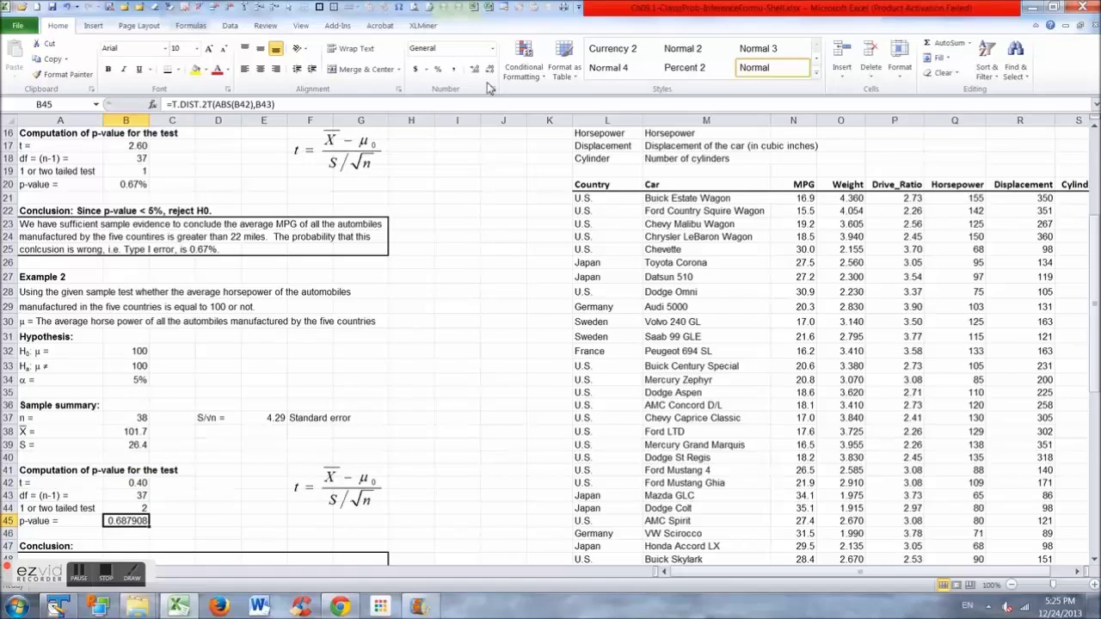
{"action": "left_click", "coordinate": [438, 69]}
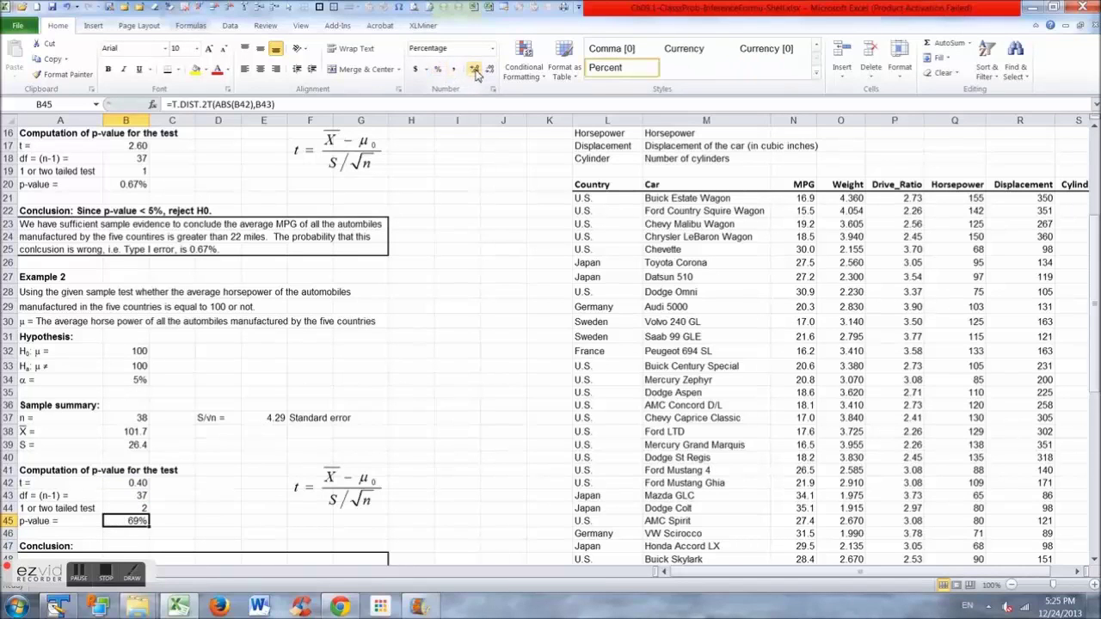
Format the p-value in cell B45 to show one decimal place.
{"action": "left_click", "coordinate": [475, 73]}
{"action": "scroll", "coordinate": [476, 73], "scroll_direction": "down", "scroll_amount": 2}
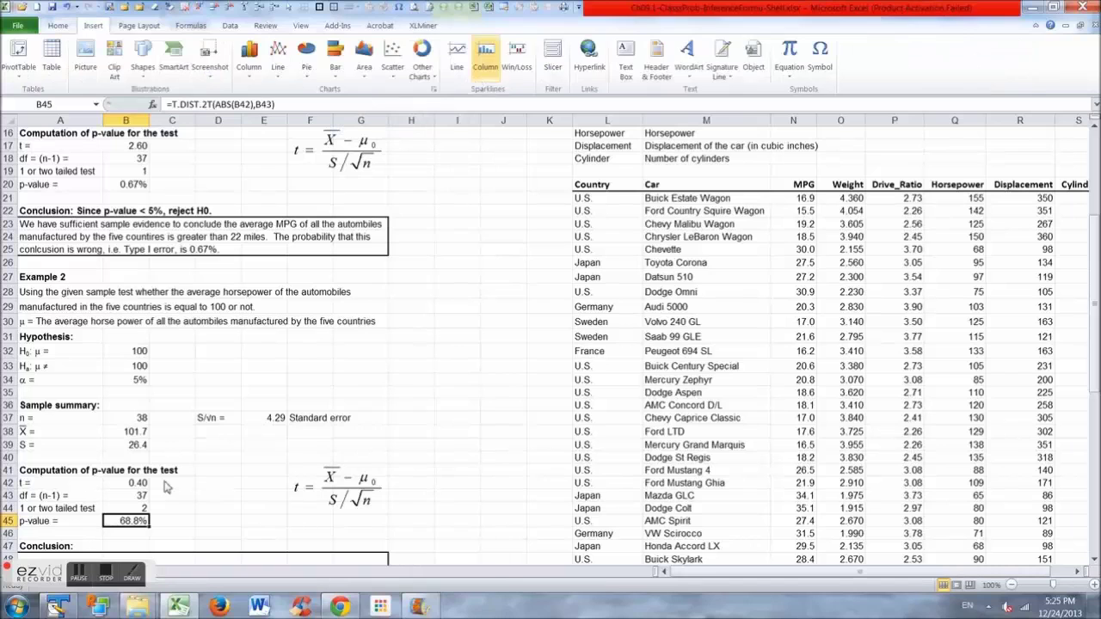
Complete the conclusion heading in cell A47 so it reads "Conclusion: Since the p-value > 5%, do not reject H0.".
{"action": "left_click", "coordinate": [43, 551]}
{"action": "left_click_drag", "start_coordinate": [1096, 284], "coordinate": [1096, 314]}
{"action": "left_click", "coordinate": [258, 105]}
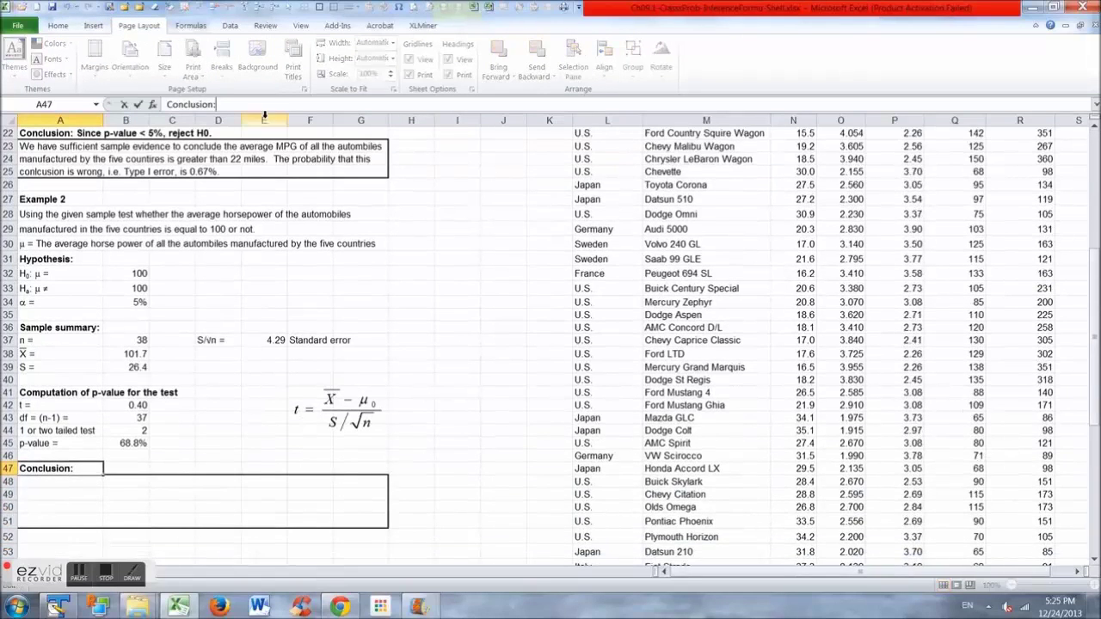
{"action": "type", "text": "Since"}
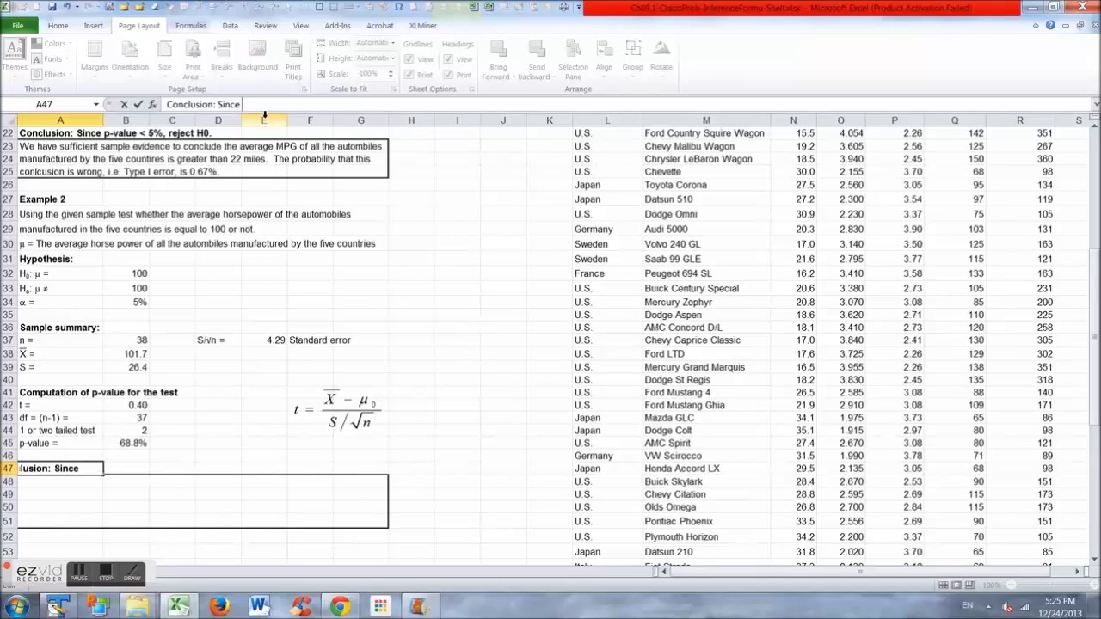
{"action": "type", "text": " the p-"}
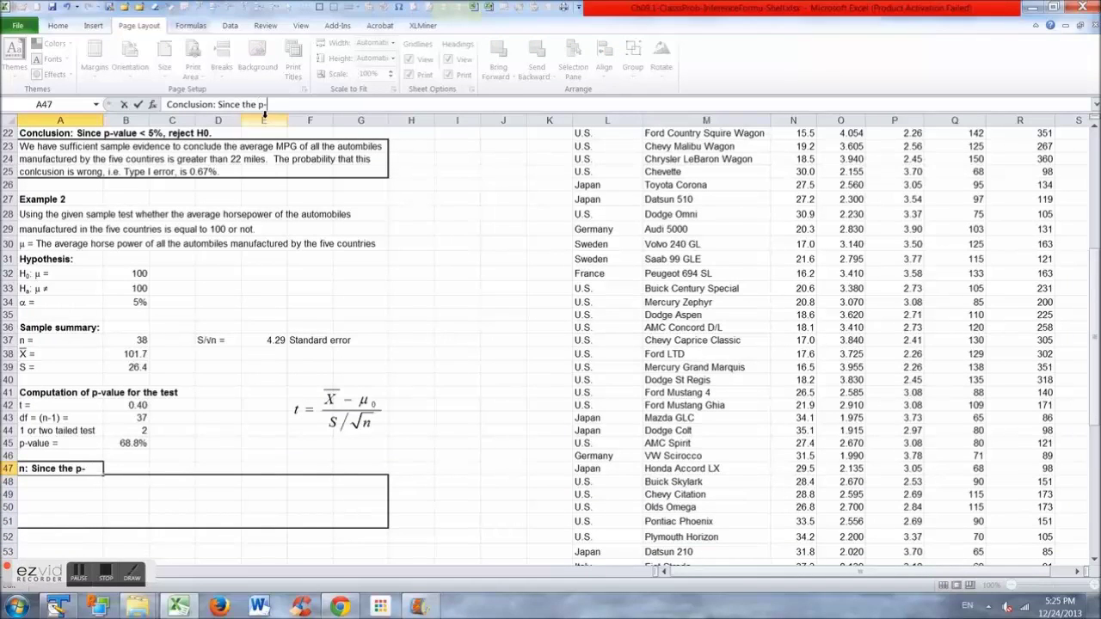
{"action": "type", "text": "value > 5%"}
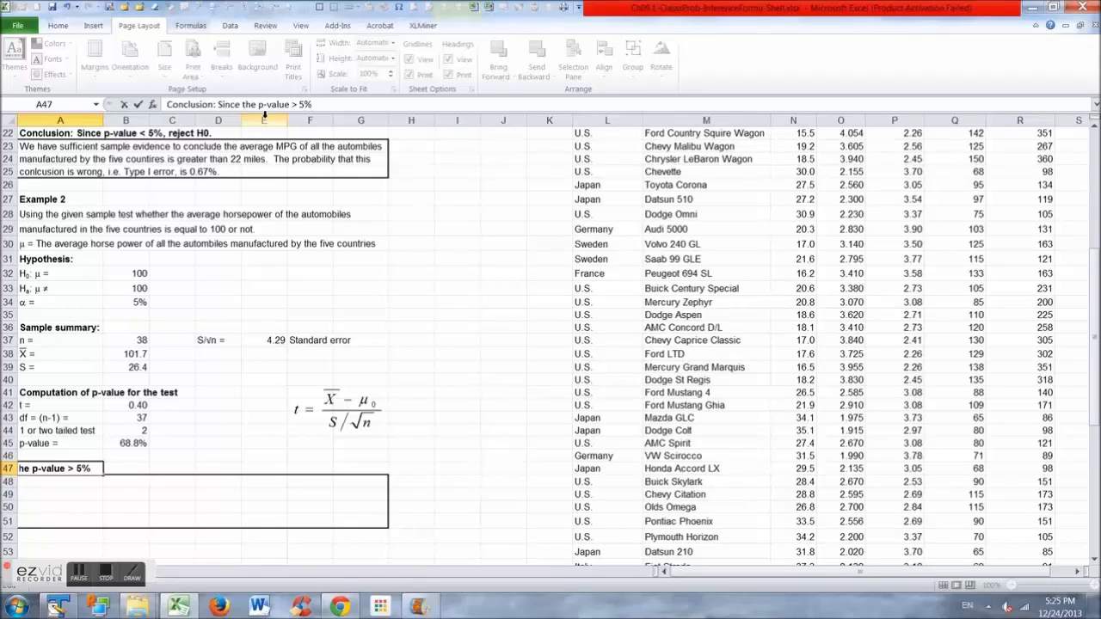
{"action": "type", "text": ", do not"}
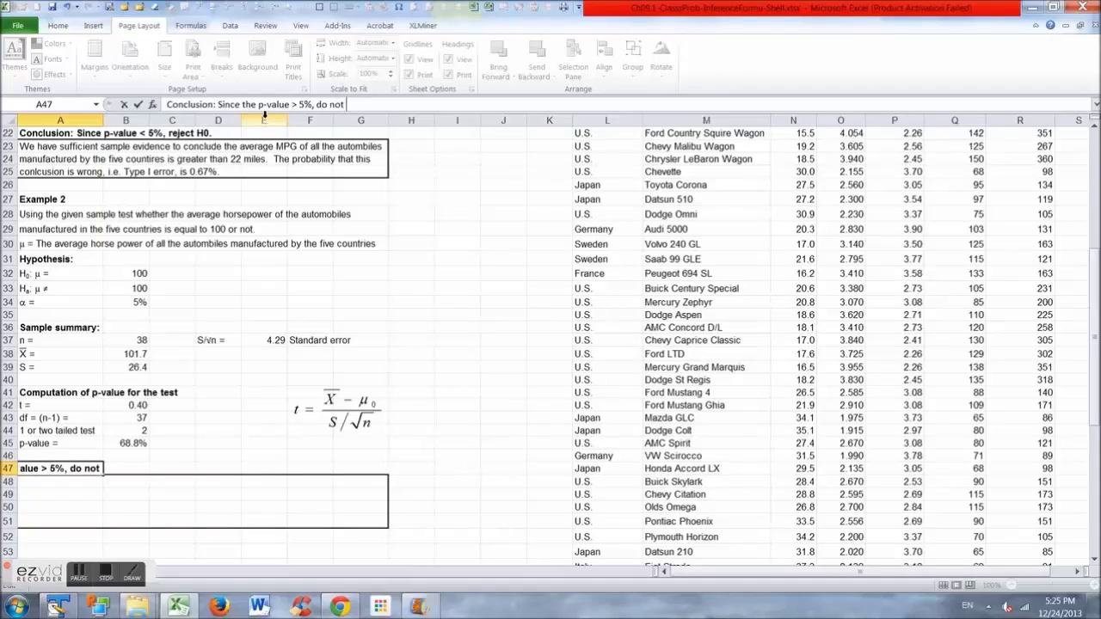
{"action": "type", "text": " reject H"}
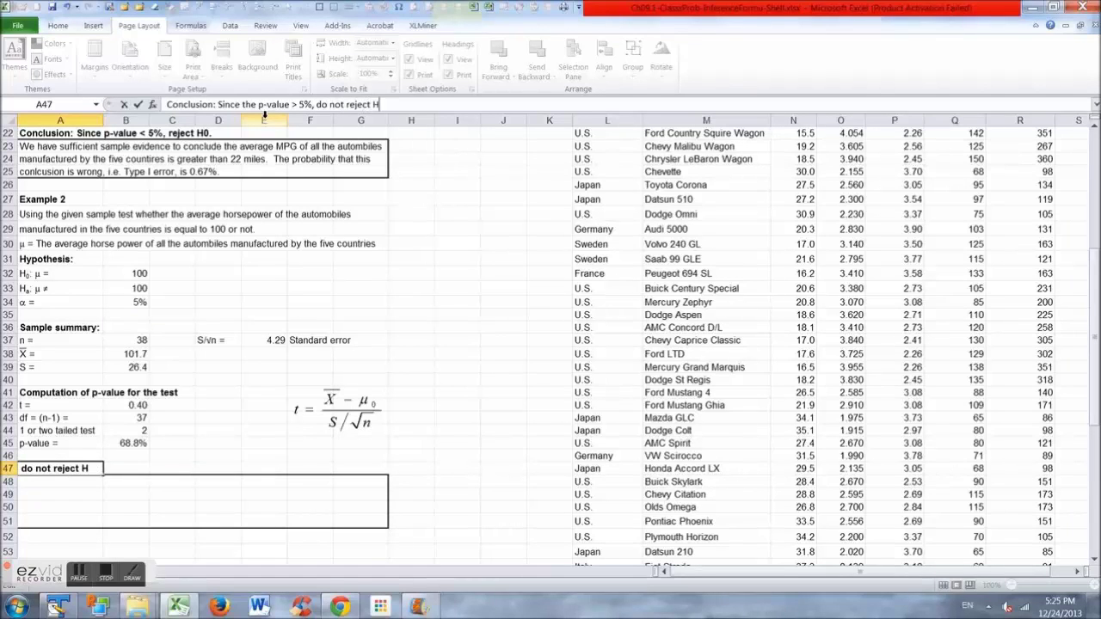
{"action": "type", "text": "0."}
{"action": "key", "text": "Return"}
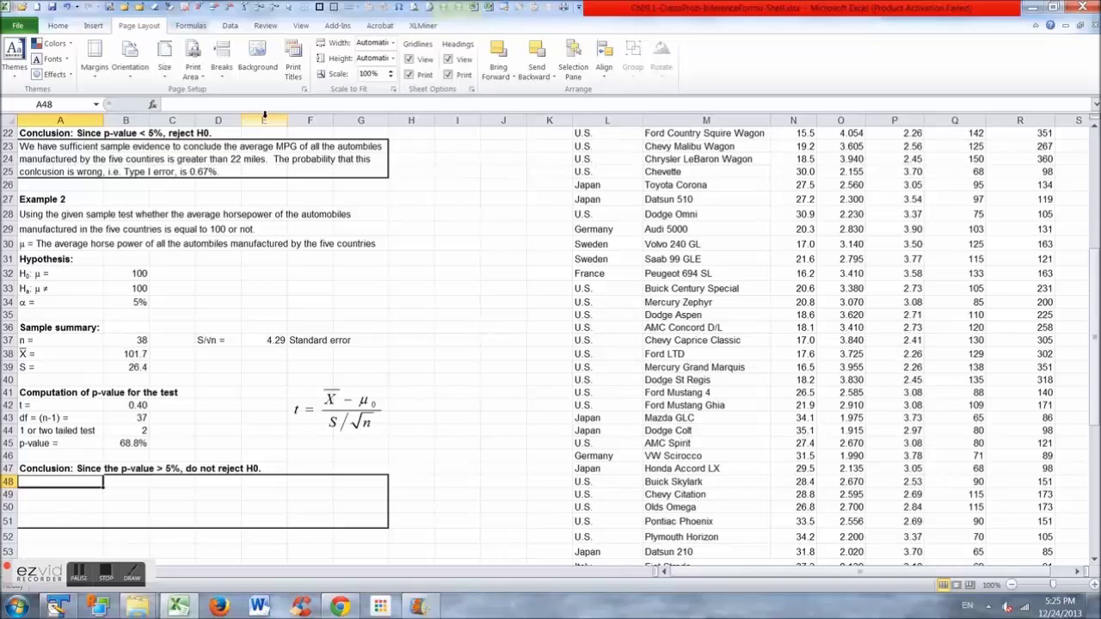
Enter in cell A48 "We do not have sufficient sample evidence to conclude that the average horspower of automobiles amnufactured".
{"action": "type", "text": "We do not"}
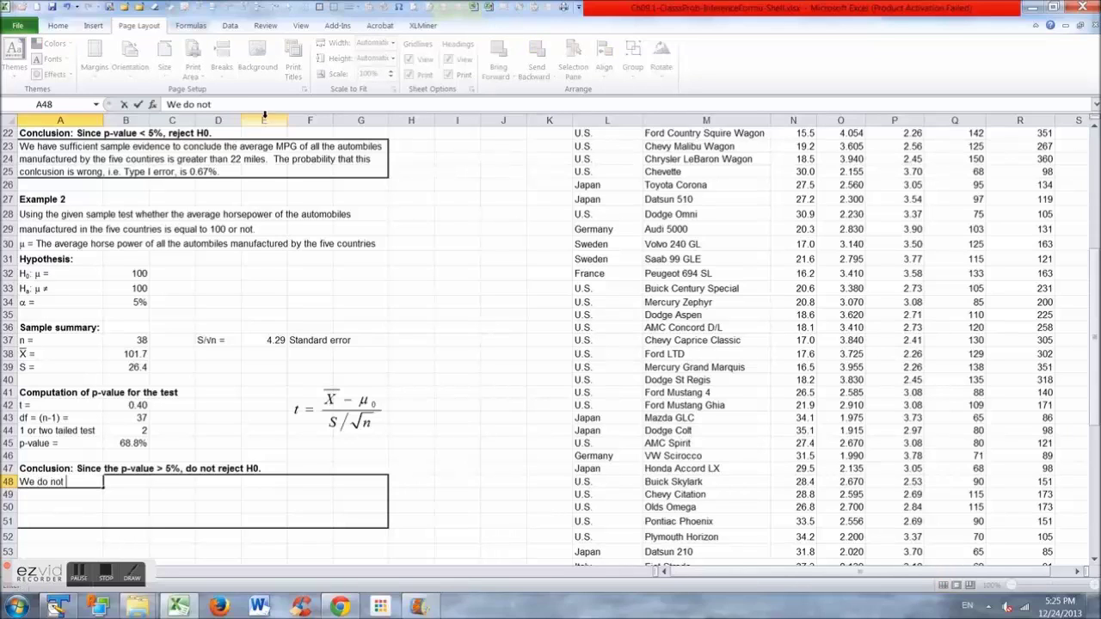
{"action": "type", "text": " have sufficient sample evi"}
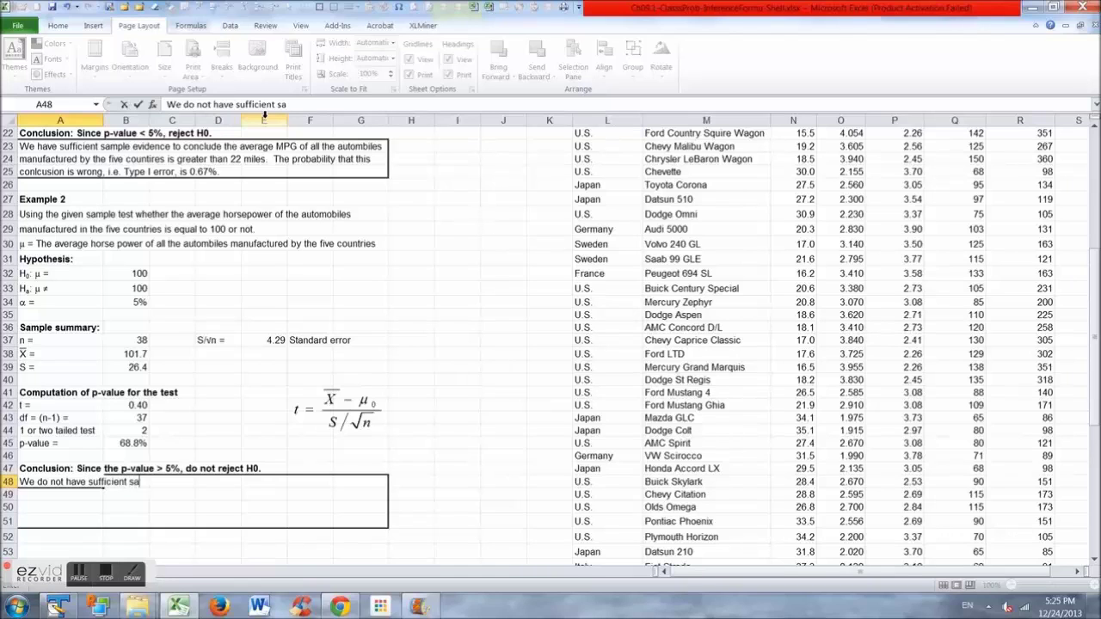
{"action": "type", "text": "dence "}
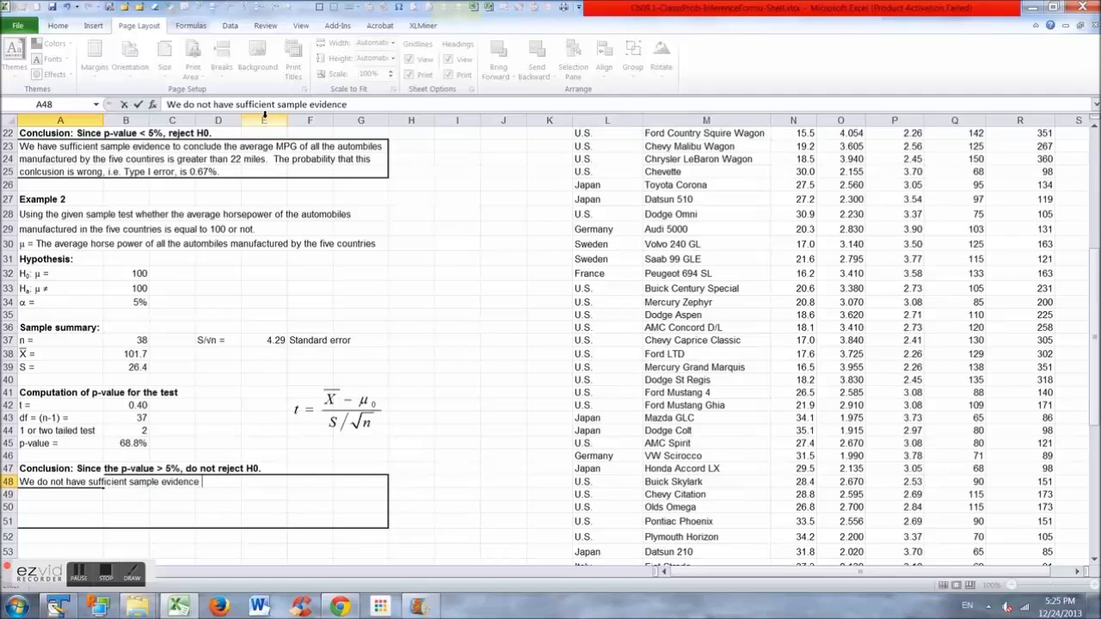
{"action": "type", "text": "to comp"}
{"action": "key", "text": "BackSpace"}
{"action": "type", "text": "n"}
{"action": "type", "text": "clude tha"}
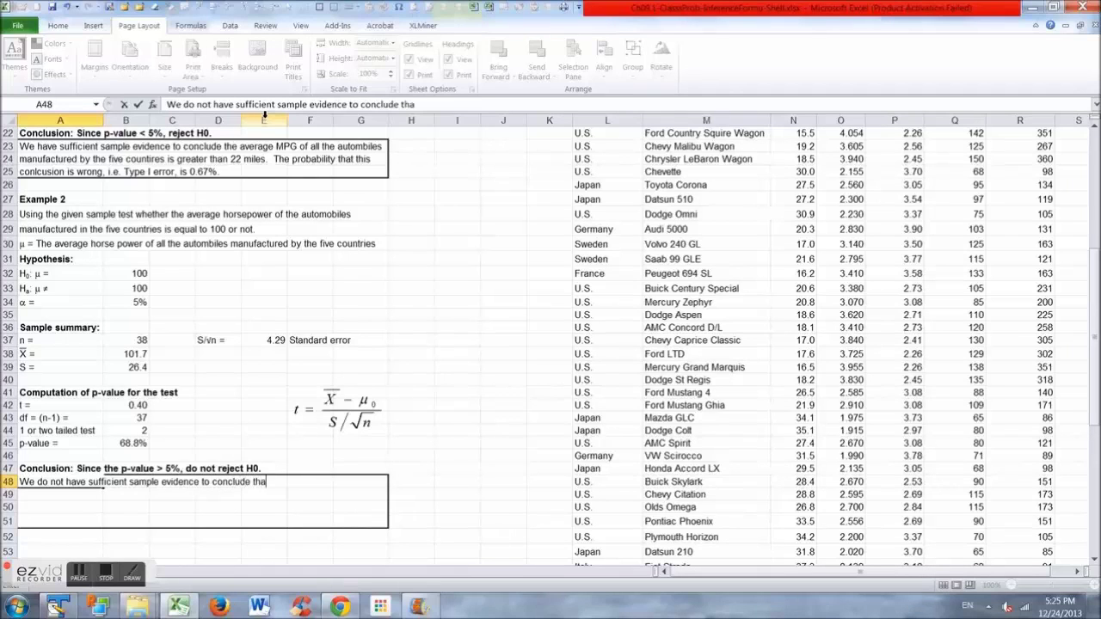
{"action": "type", "text": "t the average "}
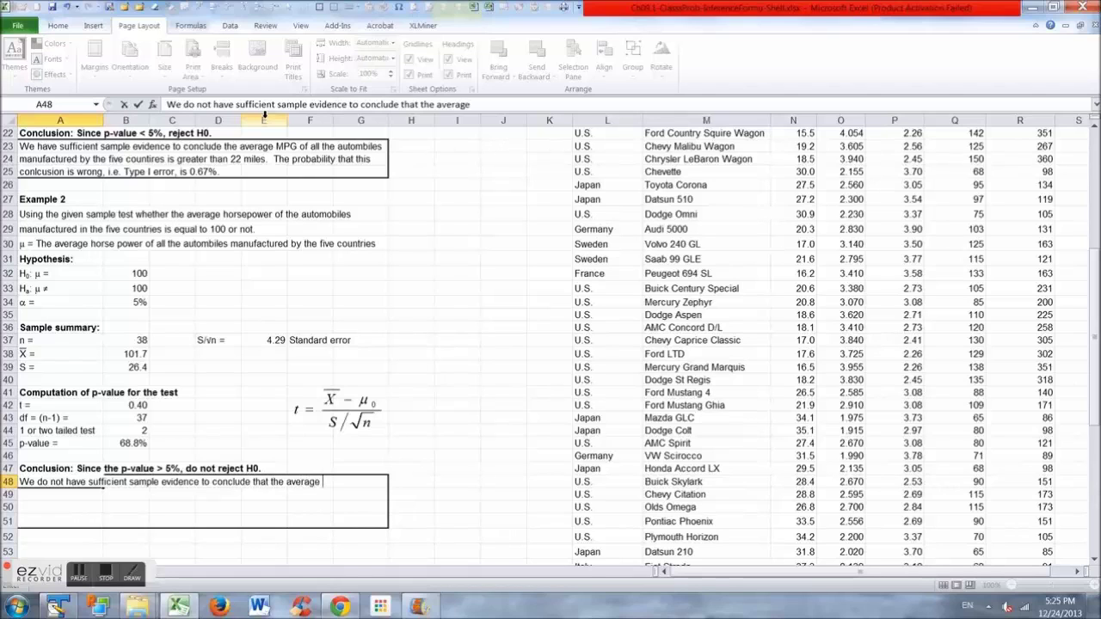
{"action": "type", "text": "horspower "}
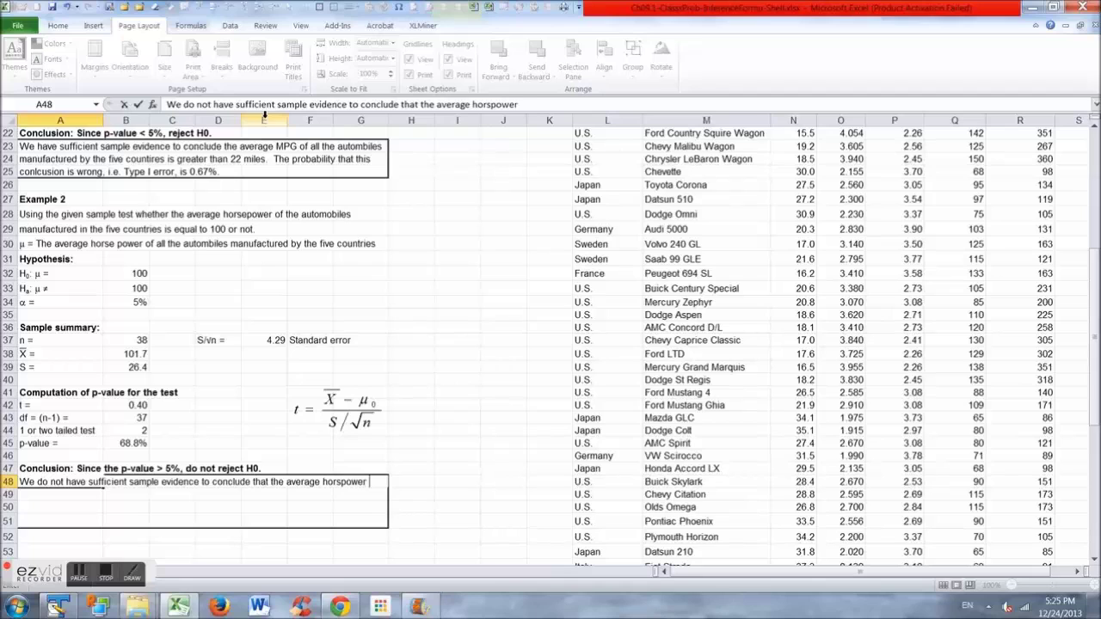
{"action": "type", "text": "of automob"}
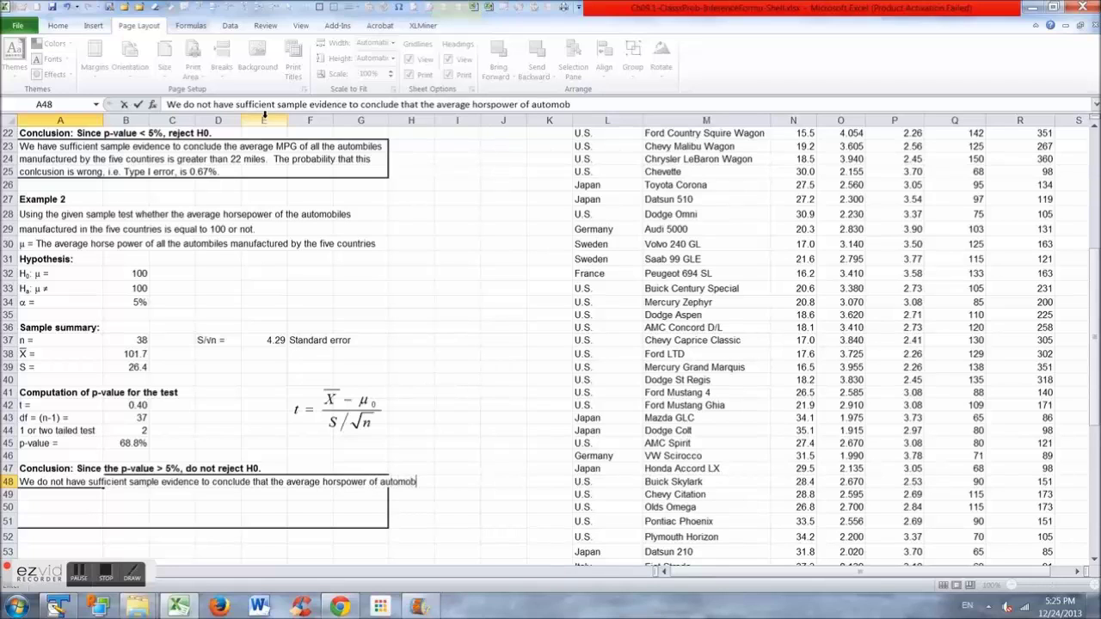
{"action": "type", "text": "iles amnufactur"}
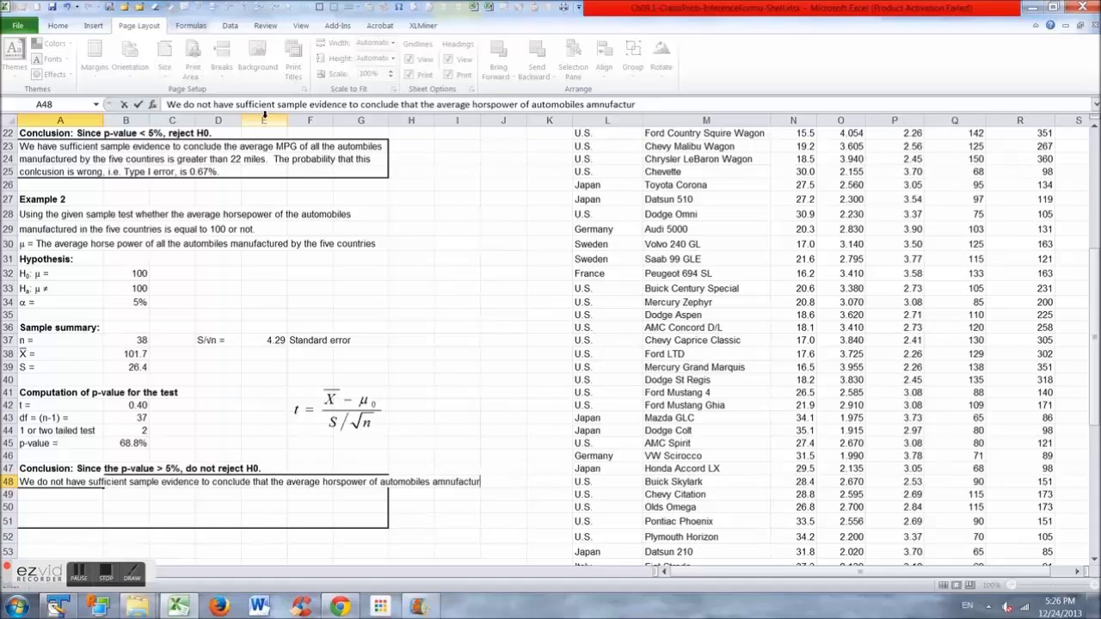
{"action": "type", "text": "ed"}
{"action": "key", "text": "Return"}
Continue the conclusion in cell A49 with "in the five countries is different from 100. If we concluded that it was different from 100, then,".
{"action": "type", "text": "in"}
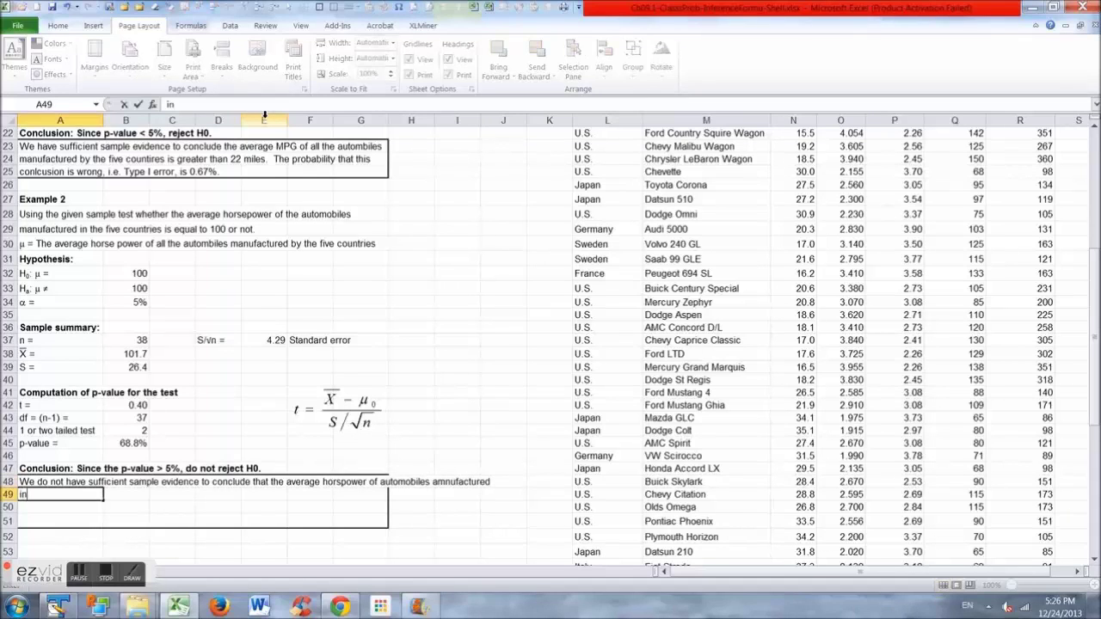
{"action": "type", "text": " the five countries i"}
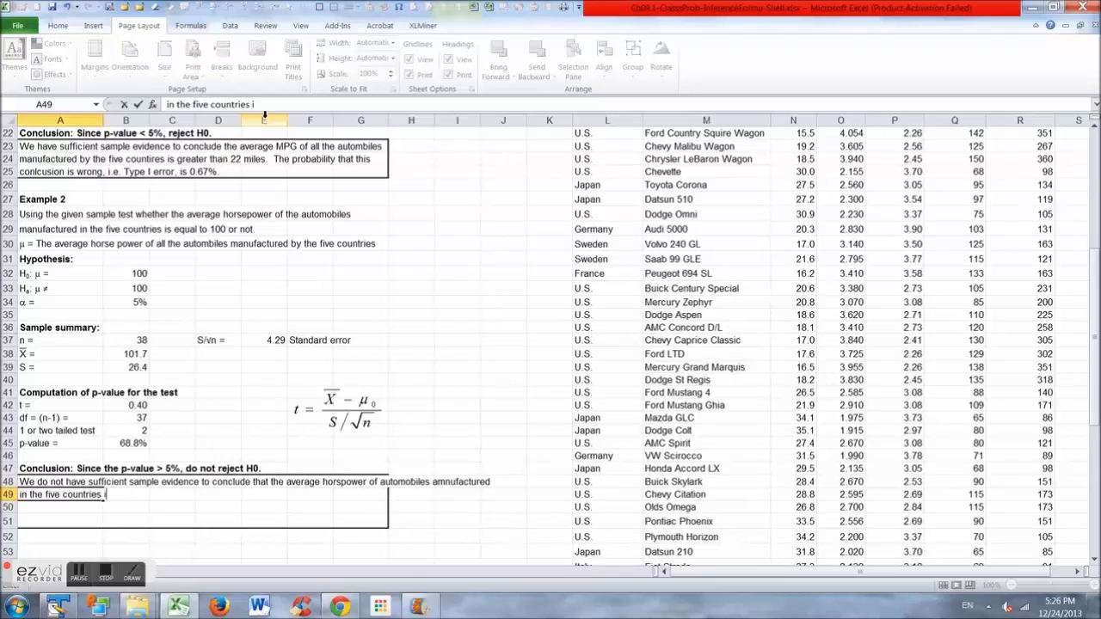
{"action": "type", "text": "s different from 100"}
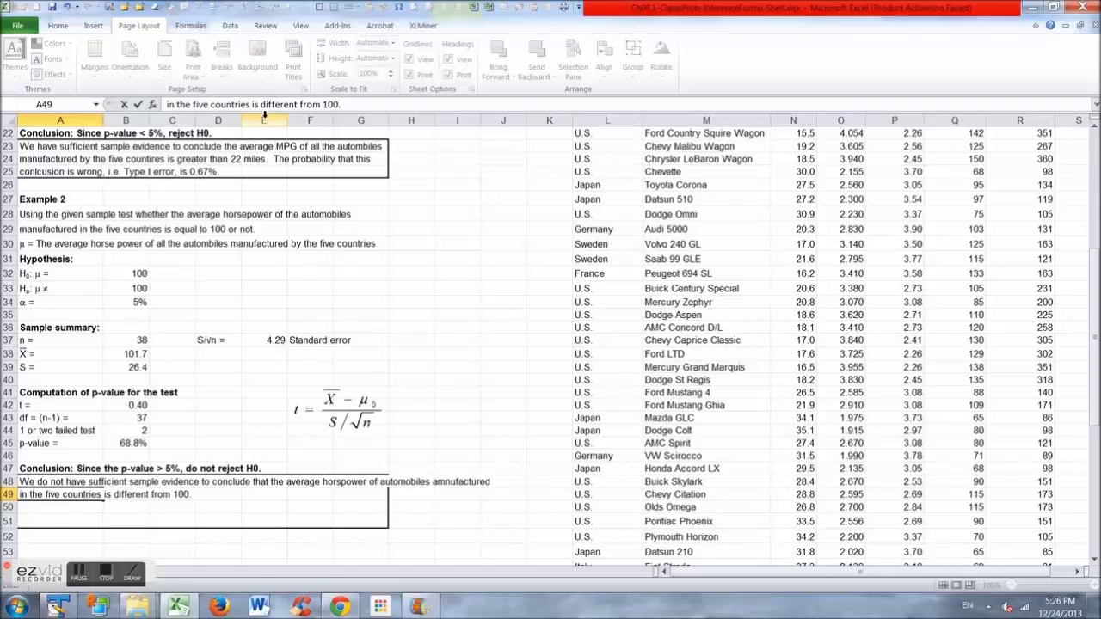
{"action": "type", "text": ".  If we conclud"}
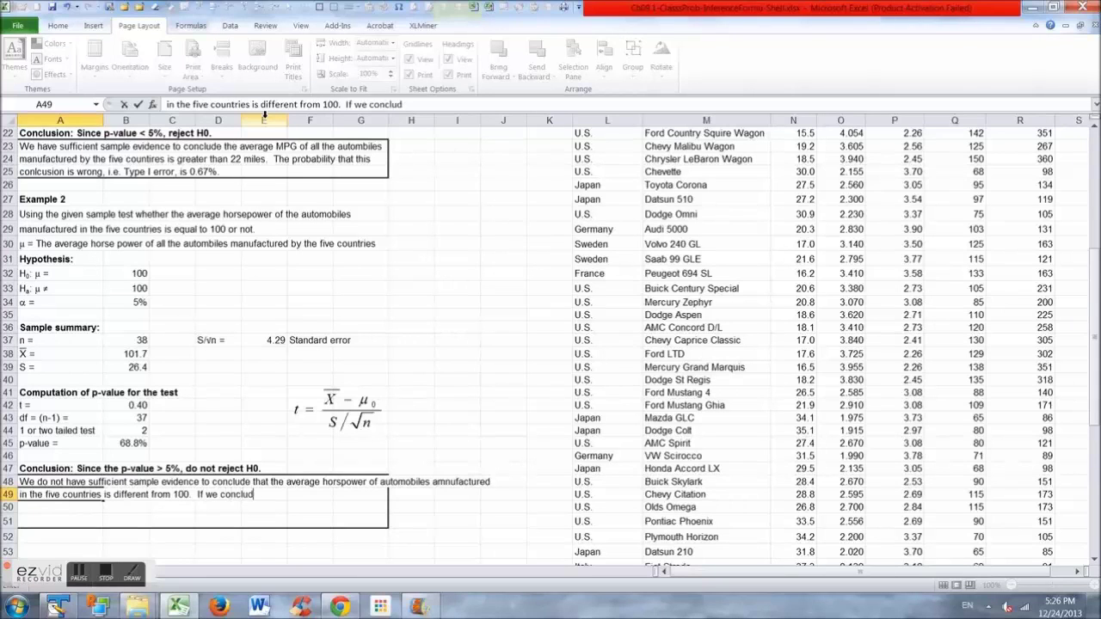
{"action": "type", "text": "ed that it was d"}
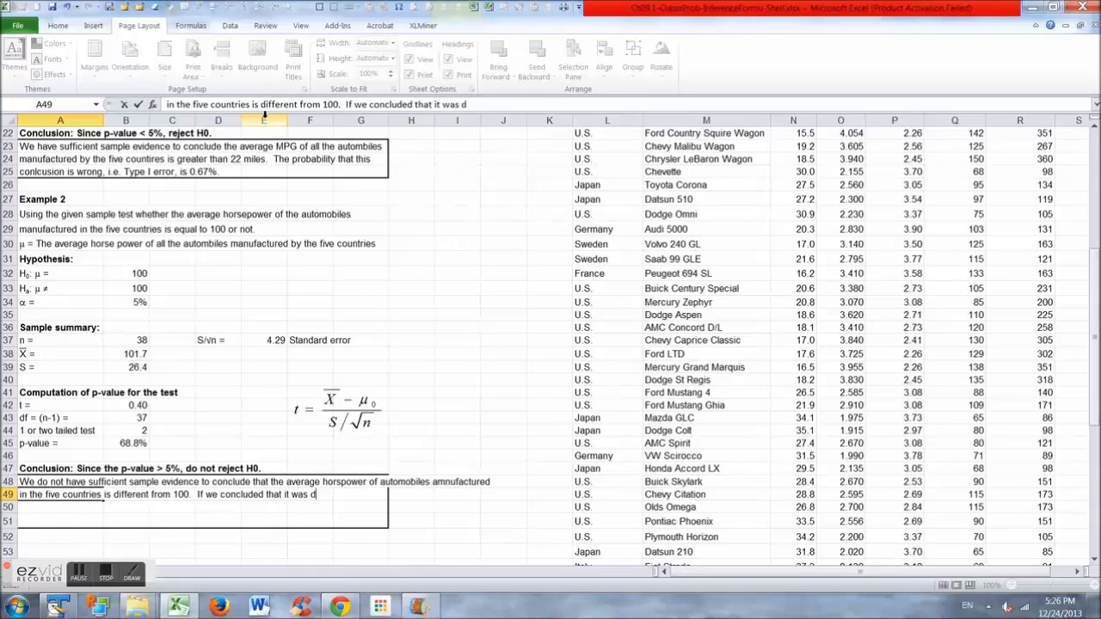
{"action": "type", "text": "ifferent from 100,"}
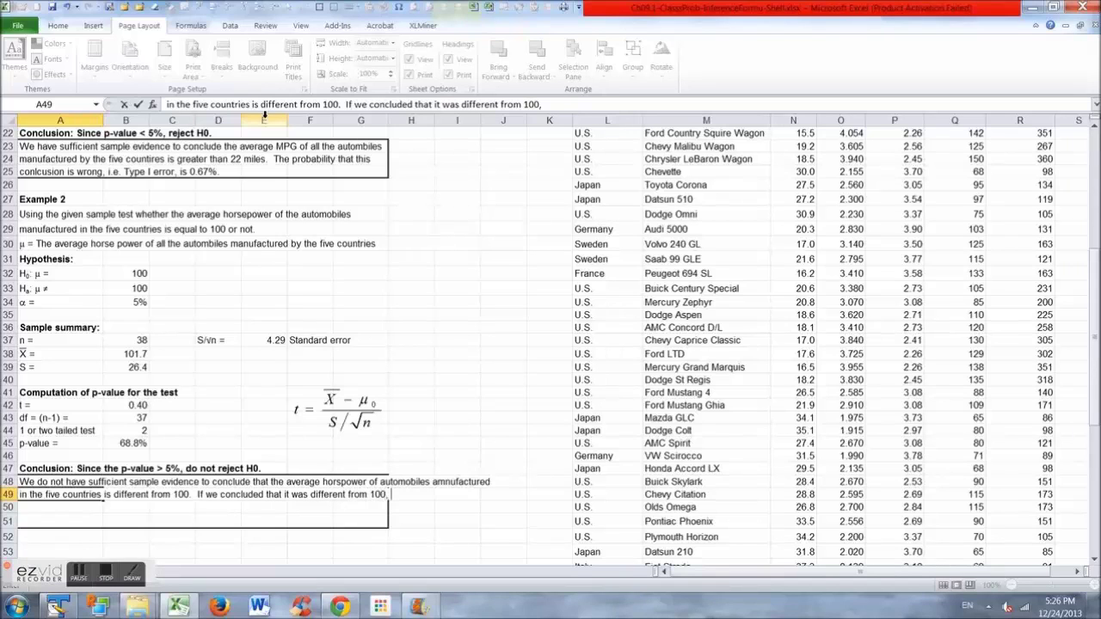
{"action": "type", "text": " then,"}
{"action": "key", "text": "Return"}
Finish the conclusion text in cell A50 with "the probability this conclusion is wrong is 68.8%".
{"action": "type", "text": "the"}
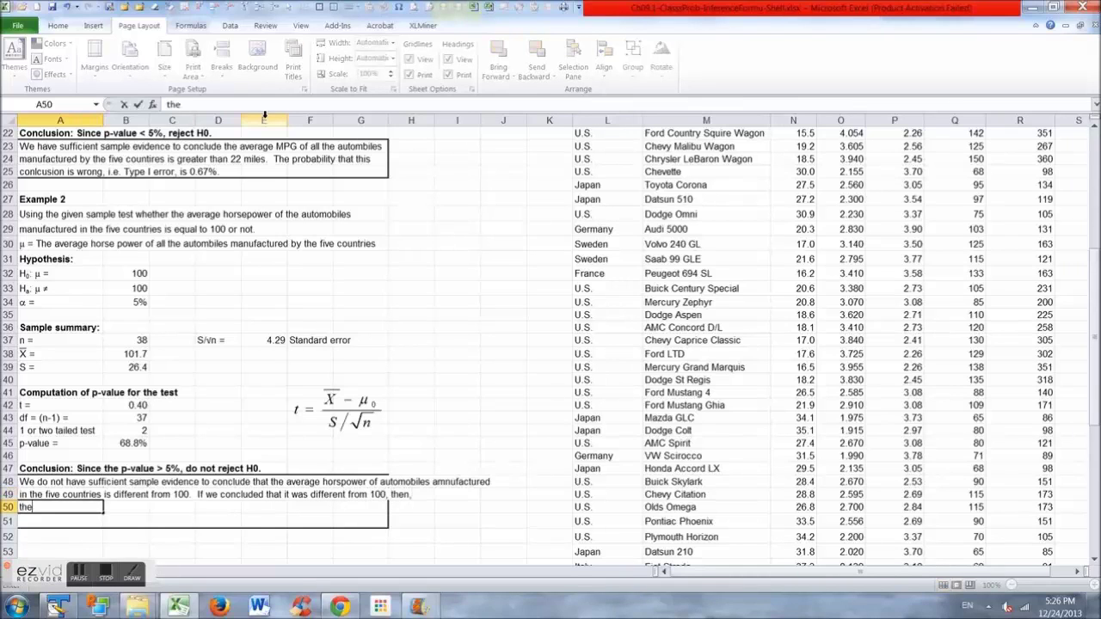
{"action": "type", "text": " probability"}
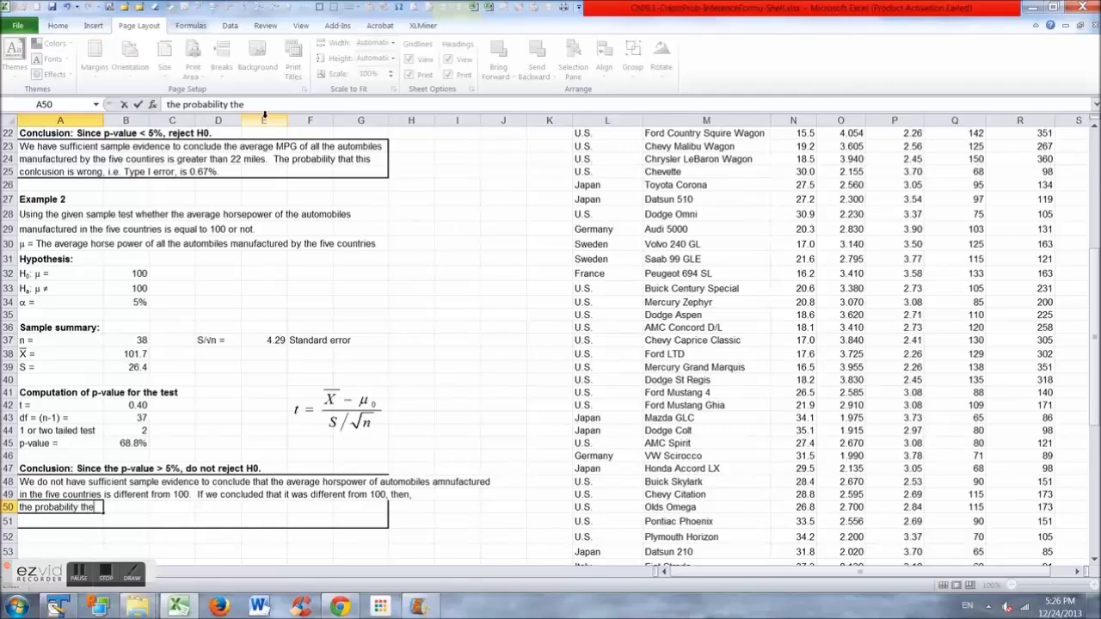
{"action": "type", "text": " this conclusiion"}
{"action": "key", "text": "BackSpace"}
{"action": "key", "text": "BackSpace"}
{"action": "type", "text": "on is "}
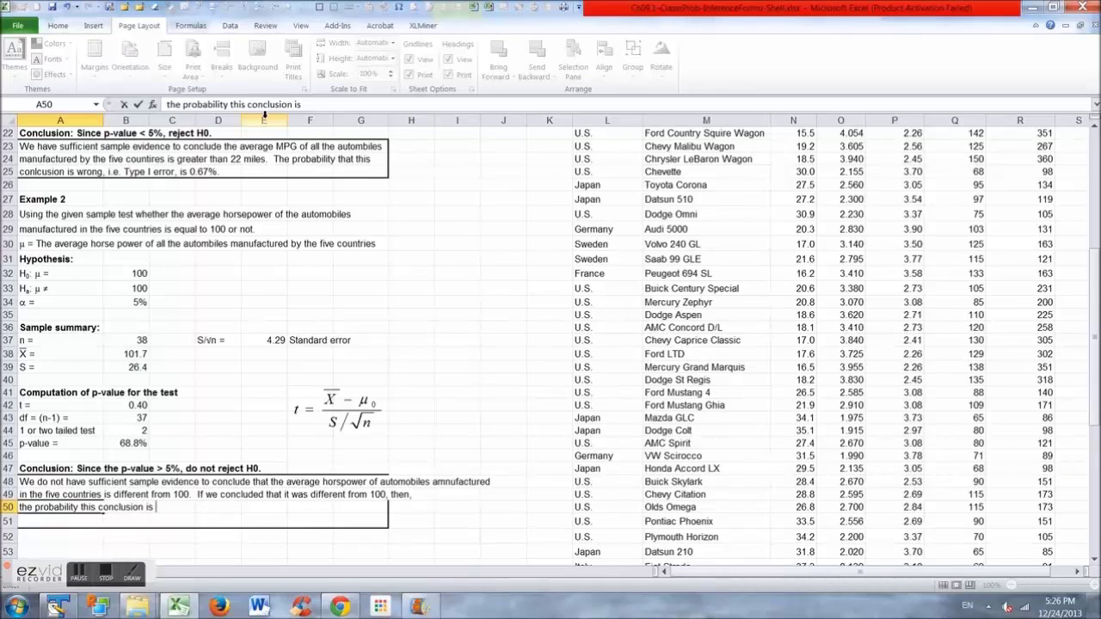
{"action": "type", "text": "swrong is 68.8"}
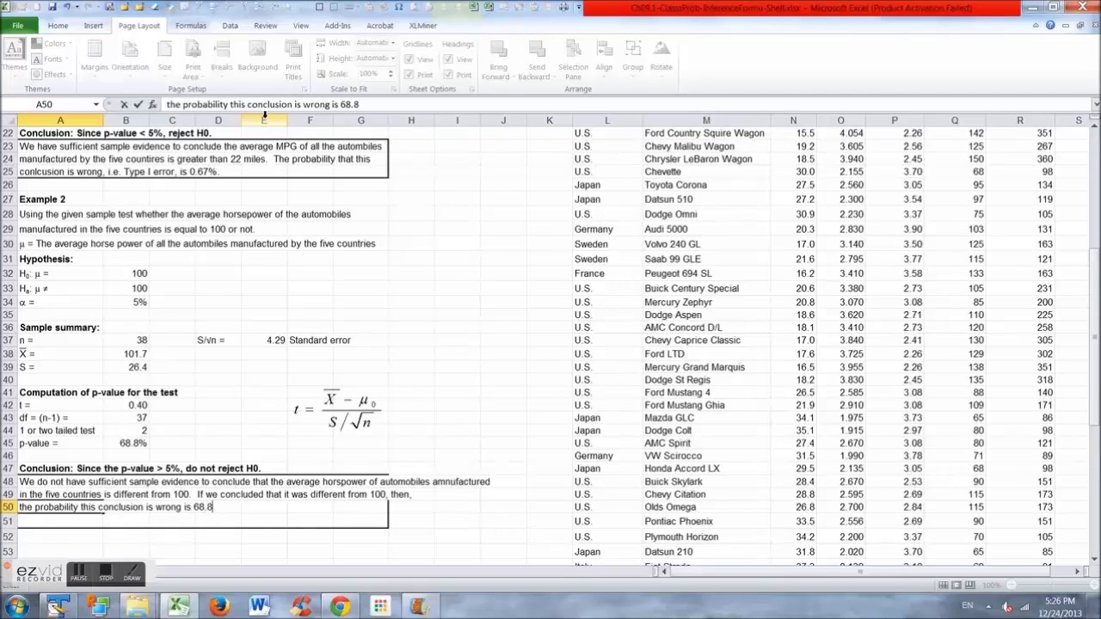
{"action": "type", "text": "%"}
{"action": "key", "text": "Return"}
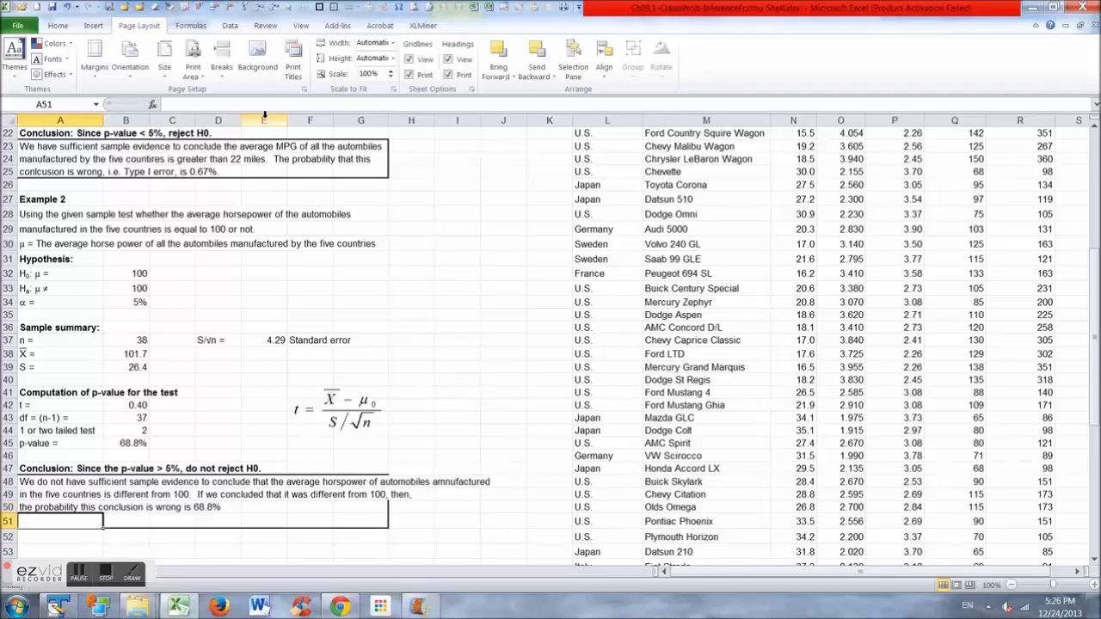
Justify the conclusion text across the range A48:G51 so it wraps within the bordered box.
{"action": "key", "text": "Up"}
{"action": "key", "text": "Up"}
{"action": "key", "text": "Up"}
{"action": "key", "text": "shift+Right"}
{"action": "key", "text": "shift+Right"}
{"action": "key", "text": "shift+Right"}
{"action": "key", "text": "shift+Right"}
{"action": "key", "text": "shift+Right"}
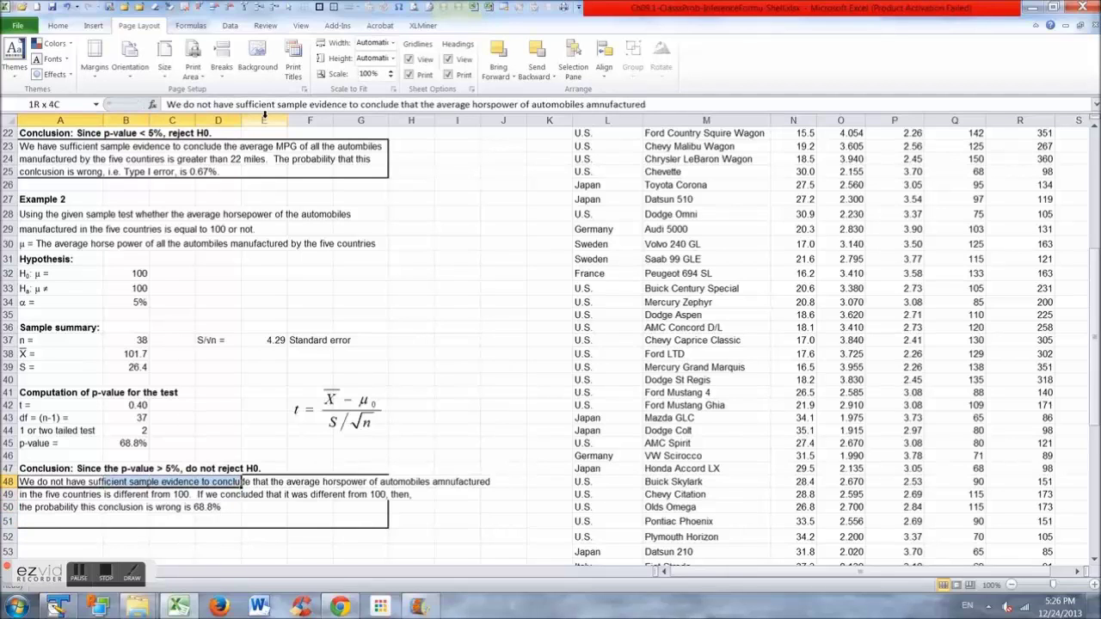
{"action": "key", "text": "shift+Right"}
{"action": "key", "text": "shift+Down"}
{"action": "key", "text": "shift+Down"}
{"action": "key", "text": "shift+Down"}
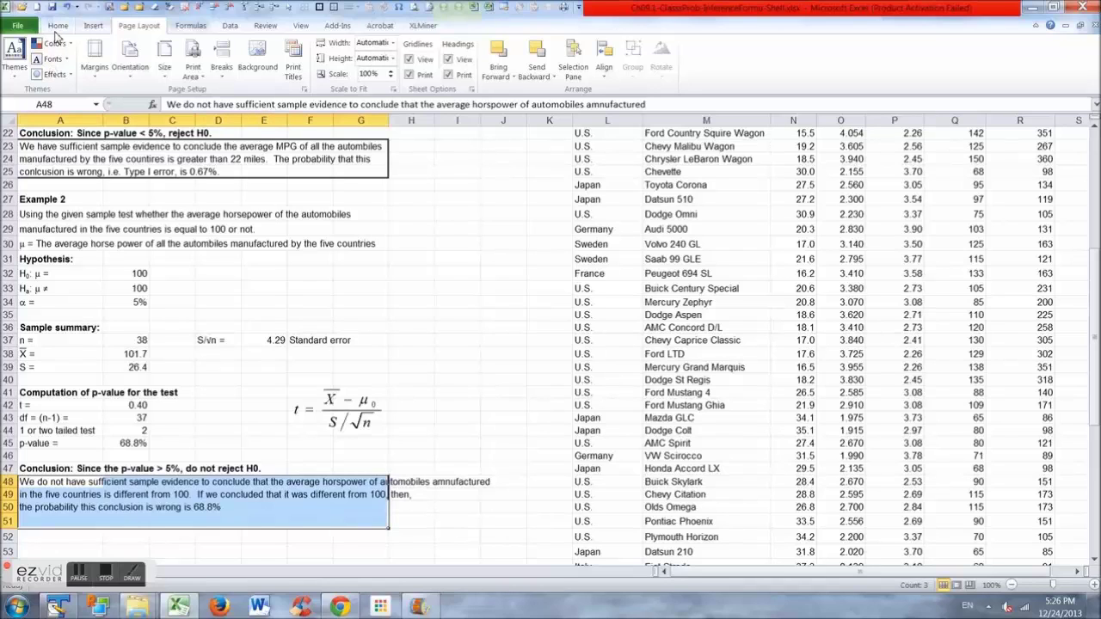
{"action": "left_click", "coordinate": [59, 26]}
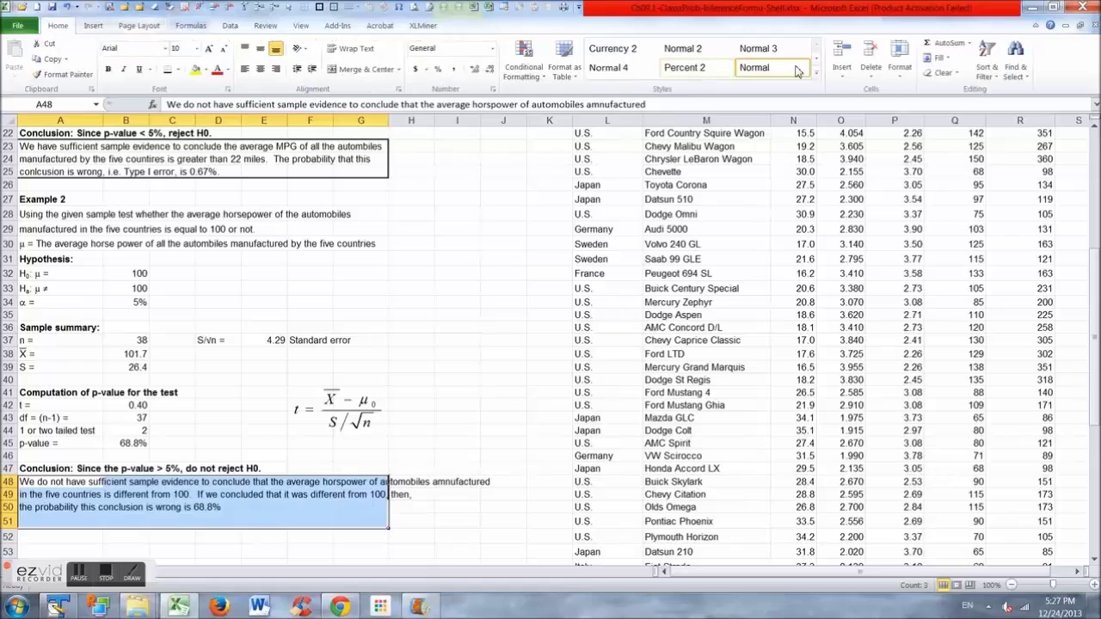
{"action": "left_click", "coordinate": [934, 58]}
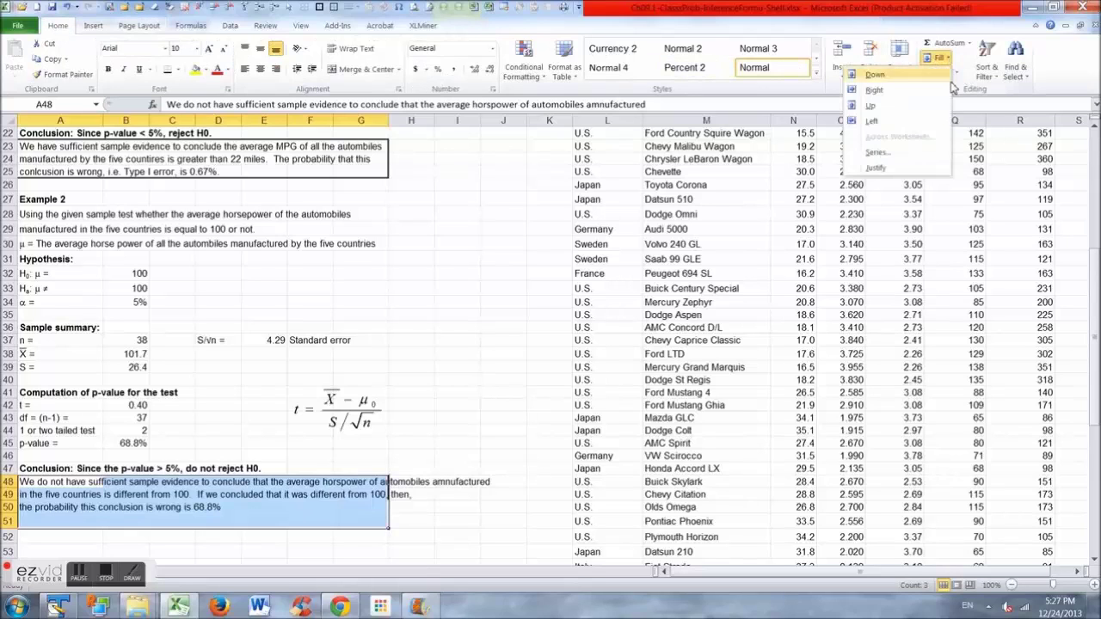
{"action": "left_click", "coordinate": [903, 178]}
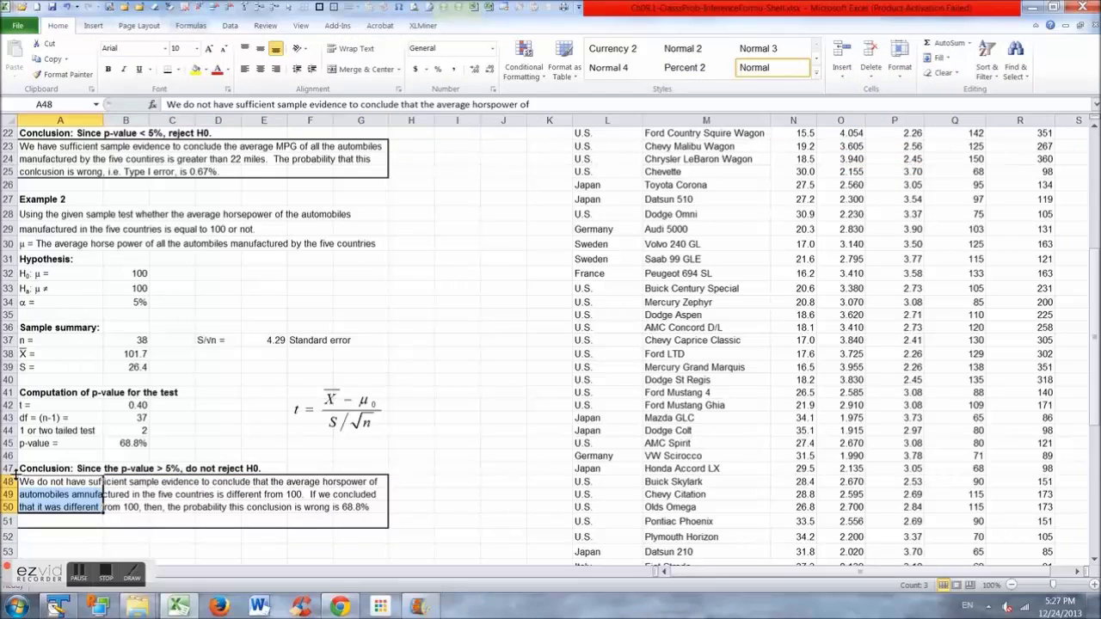
{"action": "left_click", "coordinate": [30, 469]}
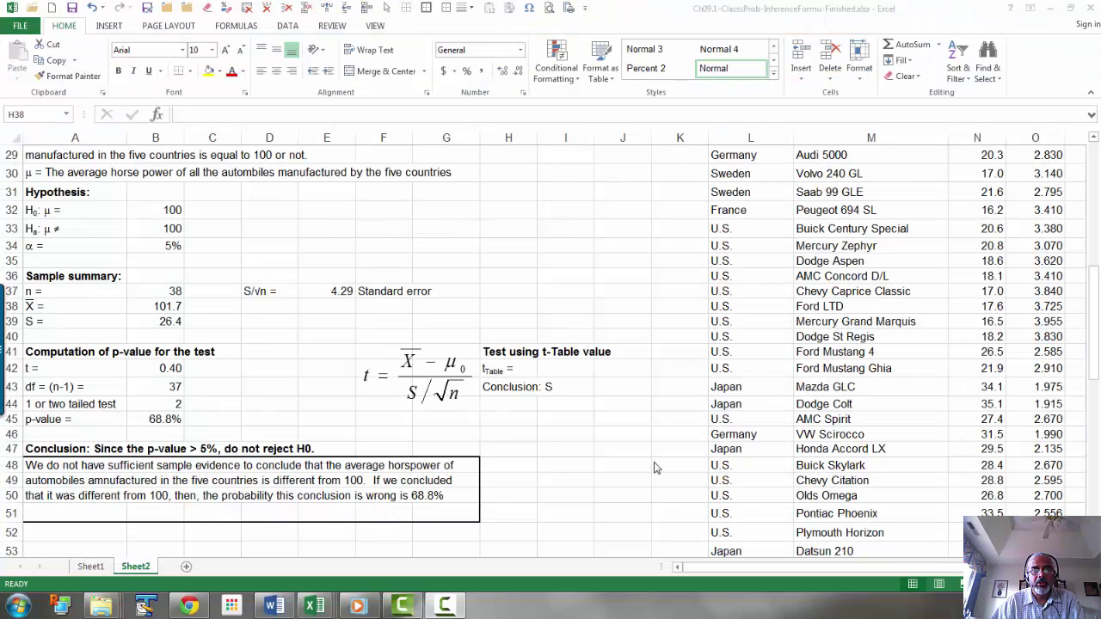
Remove the trailing "S" from cell H43 in the t-Table test section so it reads "Conclusion:".
{"action": "left_click", "coordinate": [496, 388]}
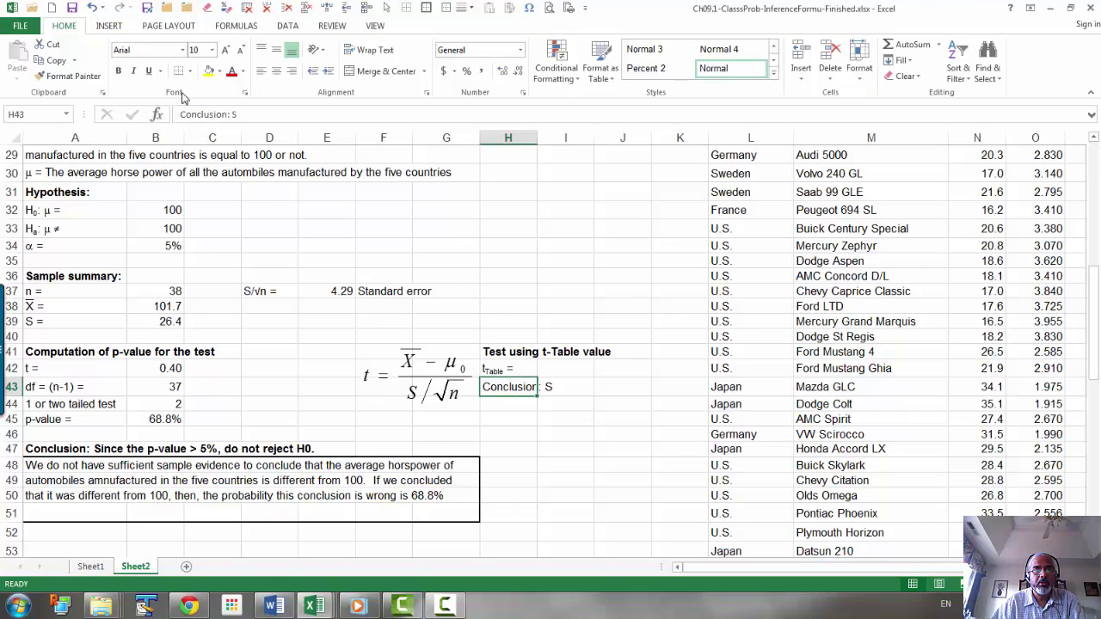
{"action": "left_click", "coordinate": [232, 114]}
{"action": "key", "text": "BackSpace"}
{"action": "key", "text": "BackSpace"}
{"action": "key", "text": "Return"}
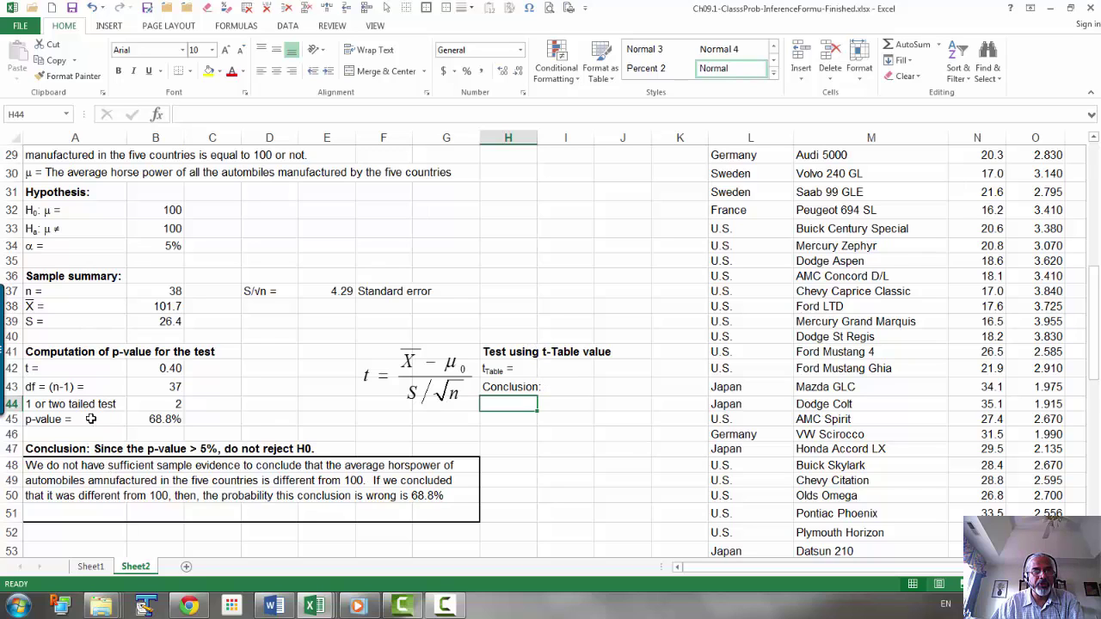
Select cell I42, switch to the Word notes to look up the T.INV function for the μ ≠ a alternative hypothesis, and return to Excel.
{"action": "left_click", "coordinate": [510, 369]}
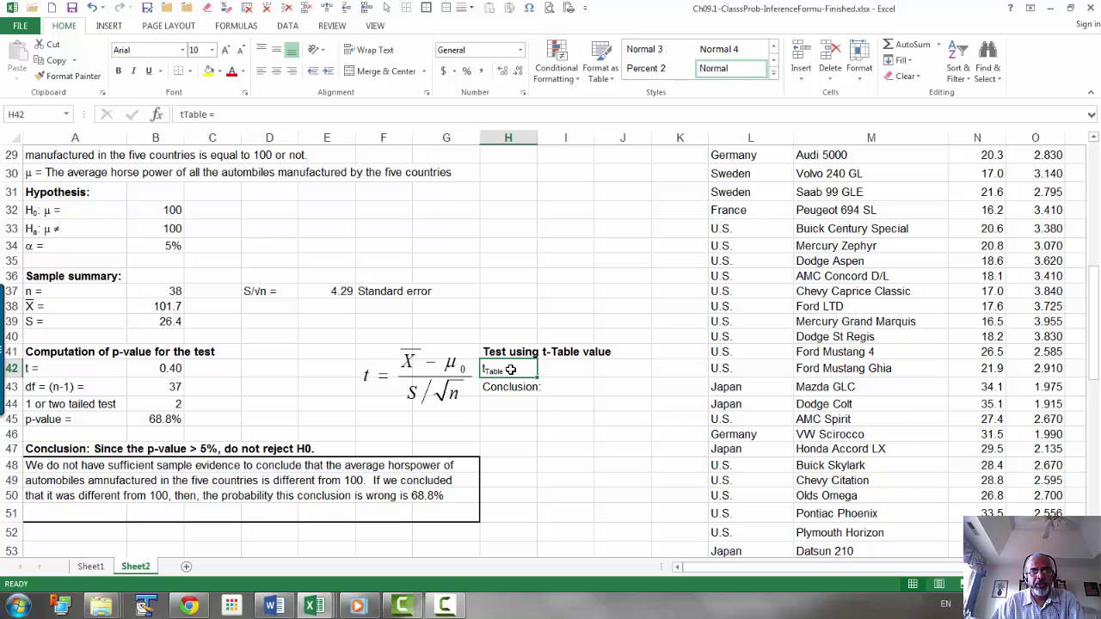
{"action": "left_click", "coordinate": [555, 370]}
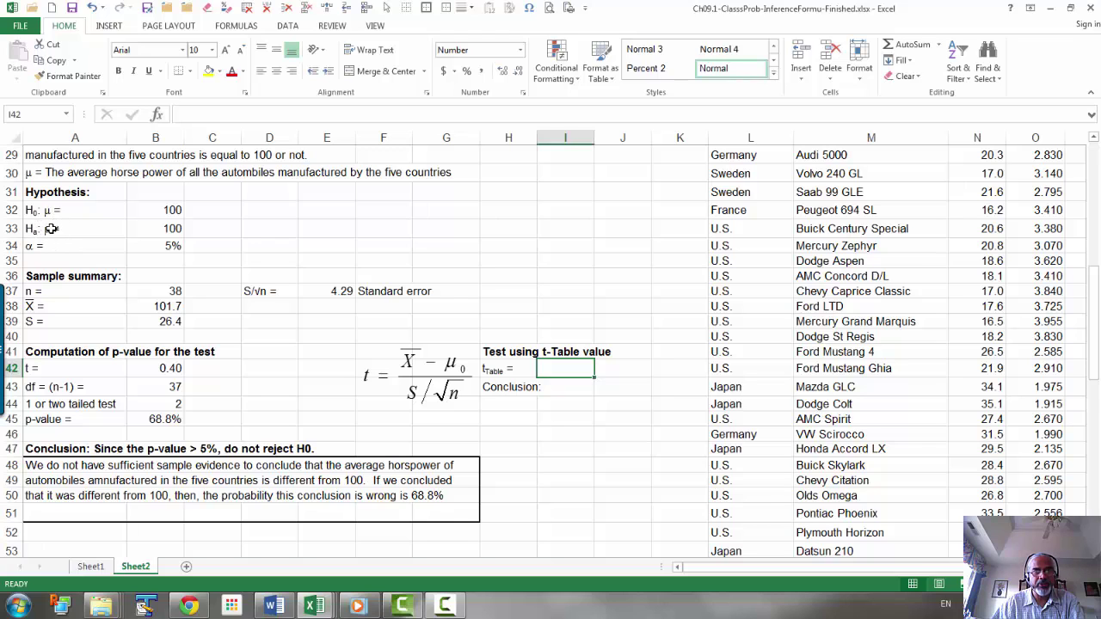
{"action": "left_click", "coordinate": [276, 608]}
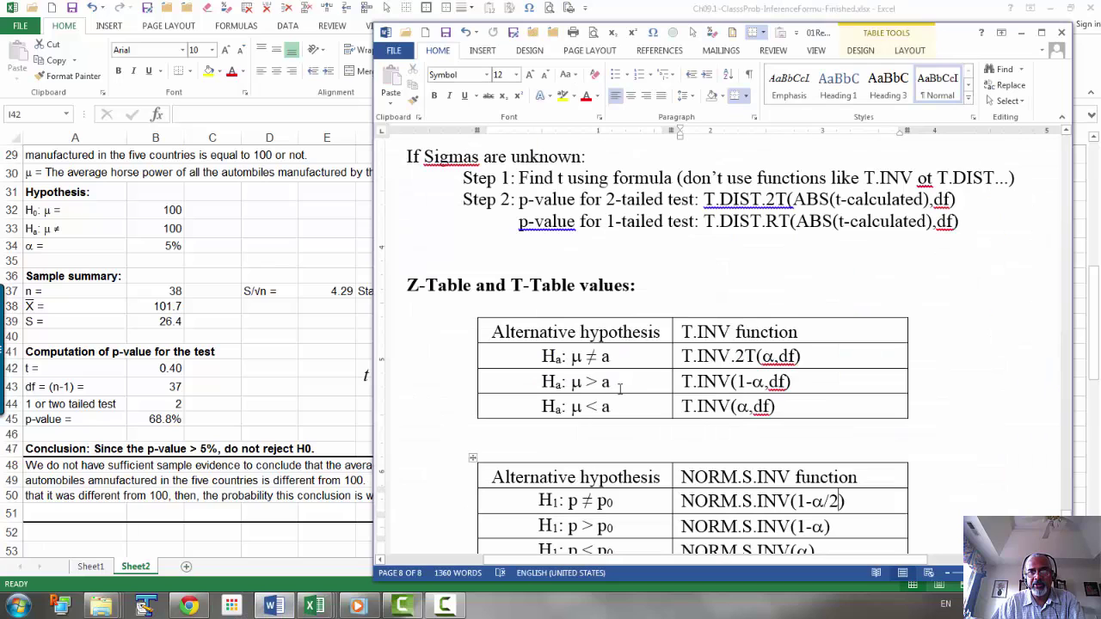
{"action": "left_click_drag", "start_coordinate": [570, 357], "coordinate": [612, 357]}
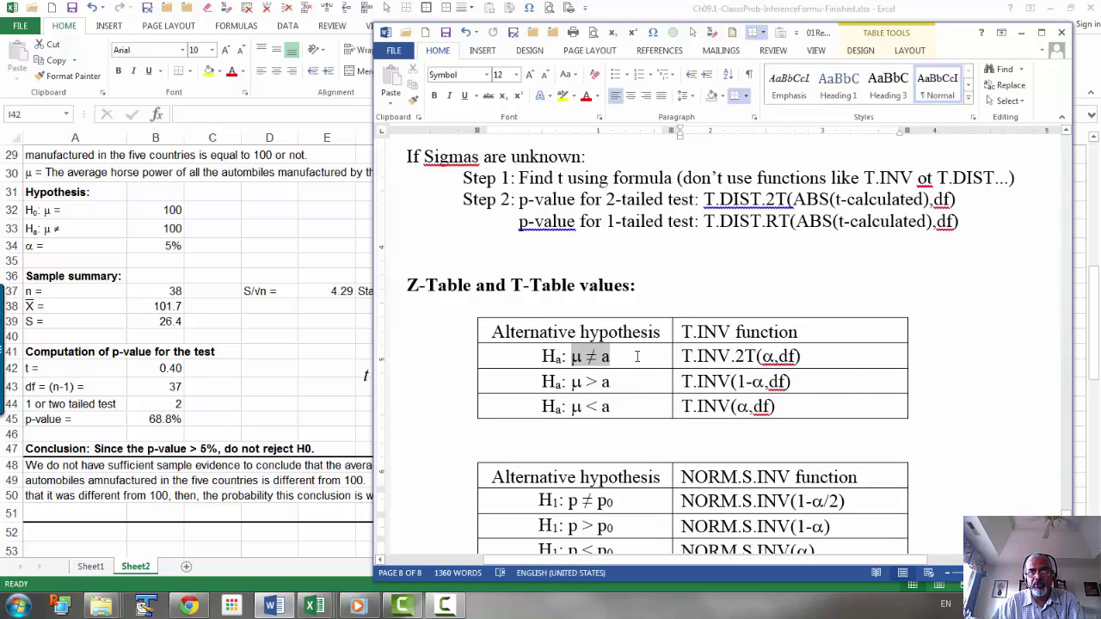
{"action": "left_click_drag", "start_coordinate": [843, 350], "coordinate": [685, 359]}
{"action": "left_click", "coordinate": [350, 378]}
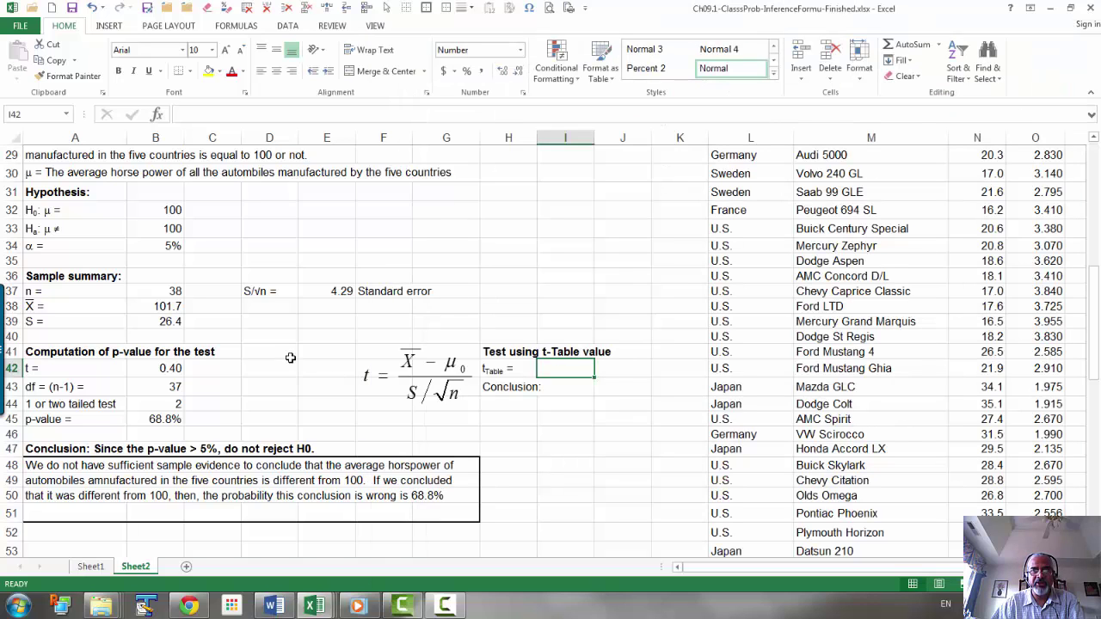
Compute the two-tailed t-table value in cell I42 with =T.INV.2T(B34,B43), using alpha and the degrees of freedom.
{"action": "type", "text": "=t.in"}
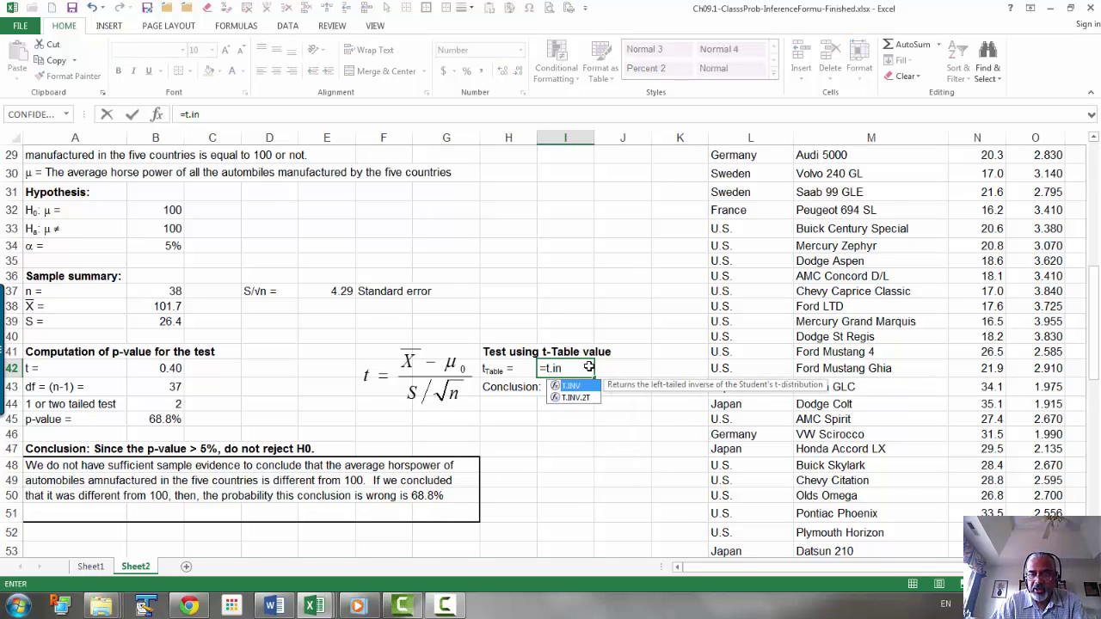
{"action": "key", "text": "Down"}
{"action": "type", "text": "n"}
{"action": "key", "text": "Tab"}
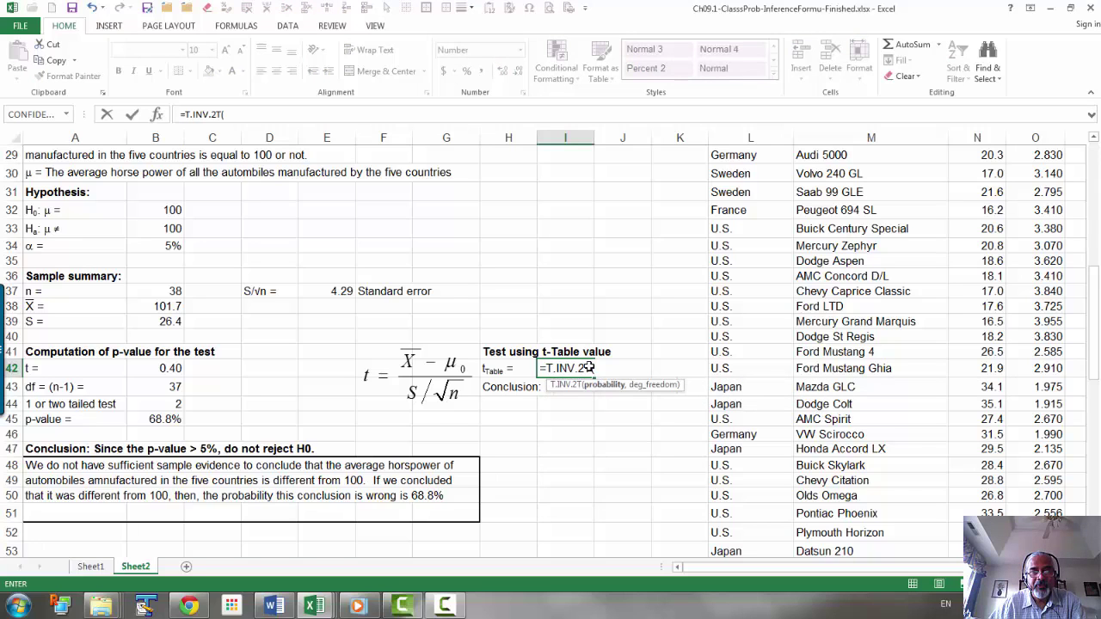
{"action": "left_click", "coordinate": [162, 248]}
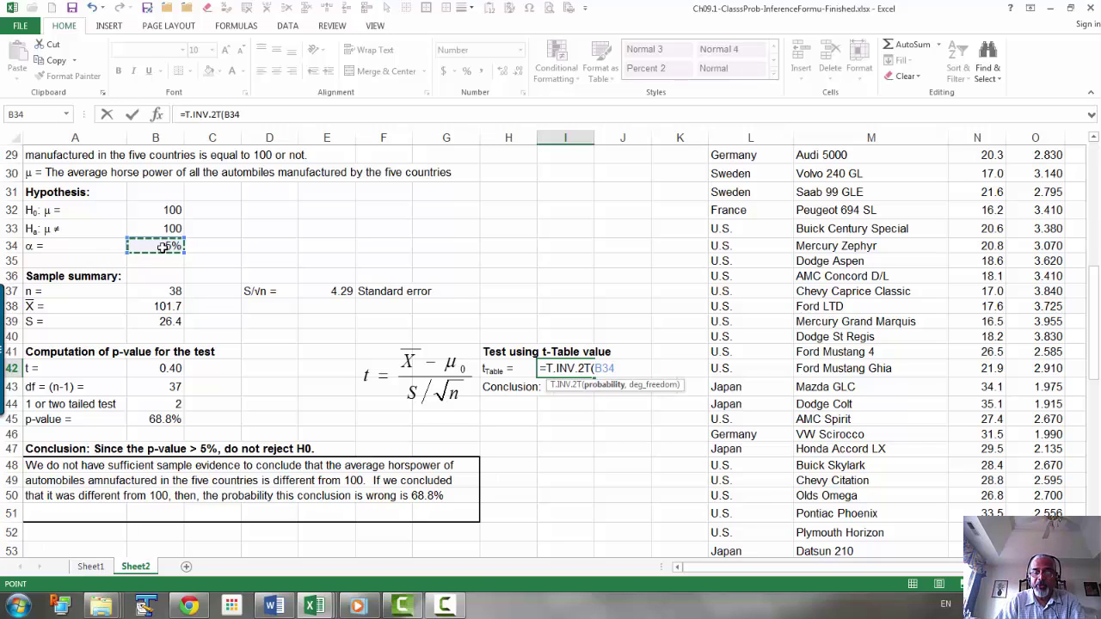
{"action": "type", "text": ","}
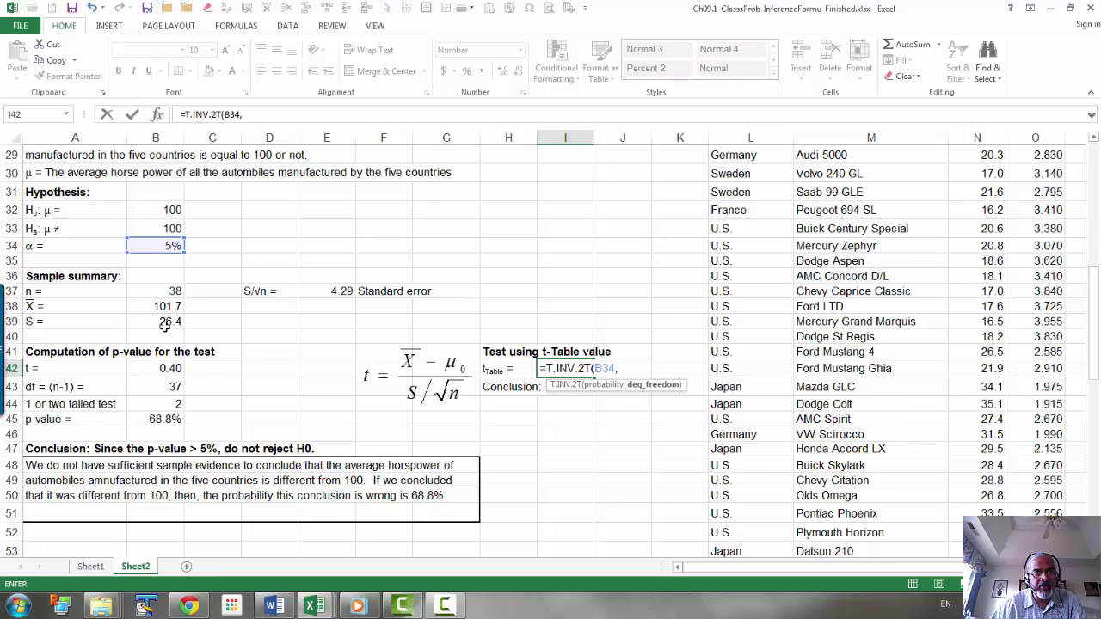
{"action": "left_click", "coordinate": [165, 386]}
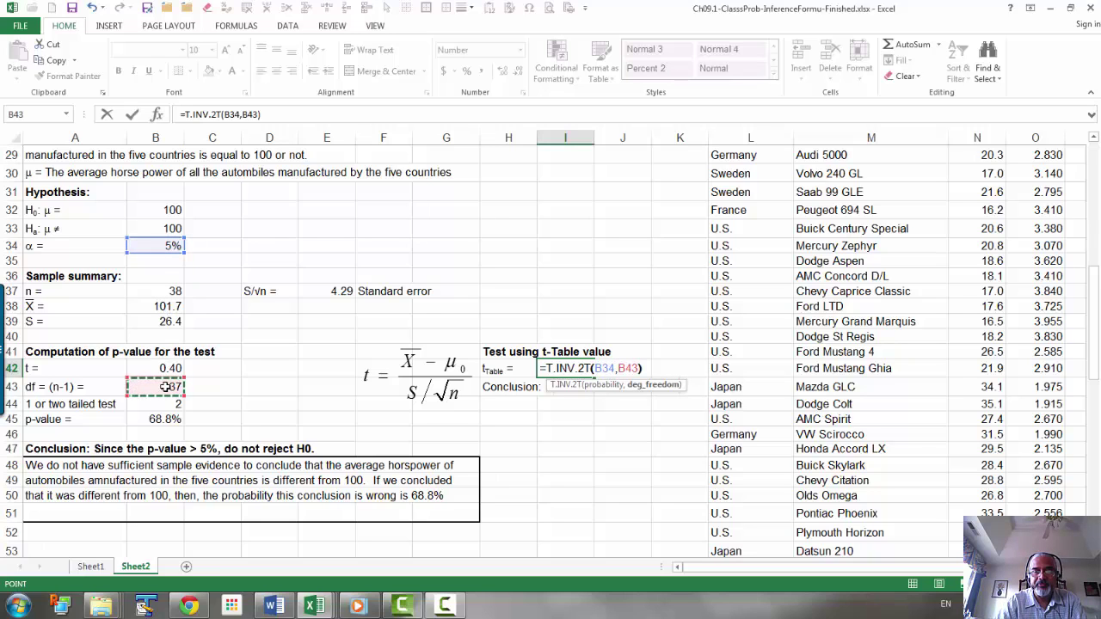
{"action": "key", "text": "Return"}
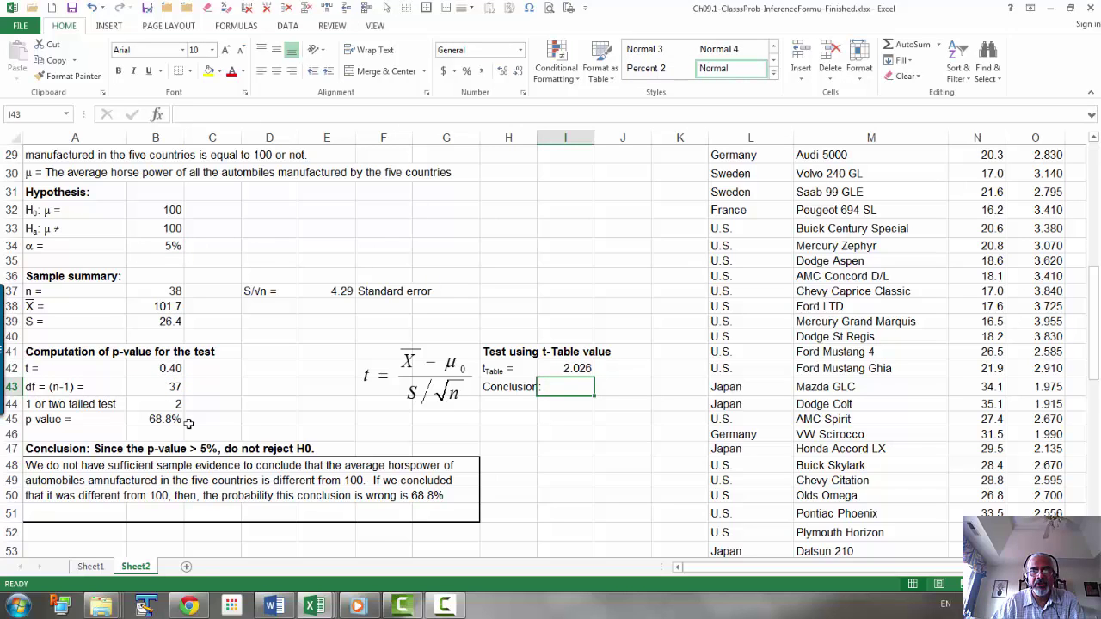
Paste the t-table conclusion into H43:H44, reading "Conclusion: Since tCalc (0.40) < tTable," and "do not reject H0." with subscripts.
{"action": "left_click", "coordinate": [494, 389]}
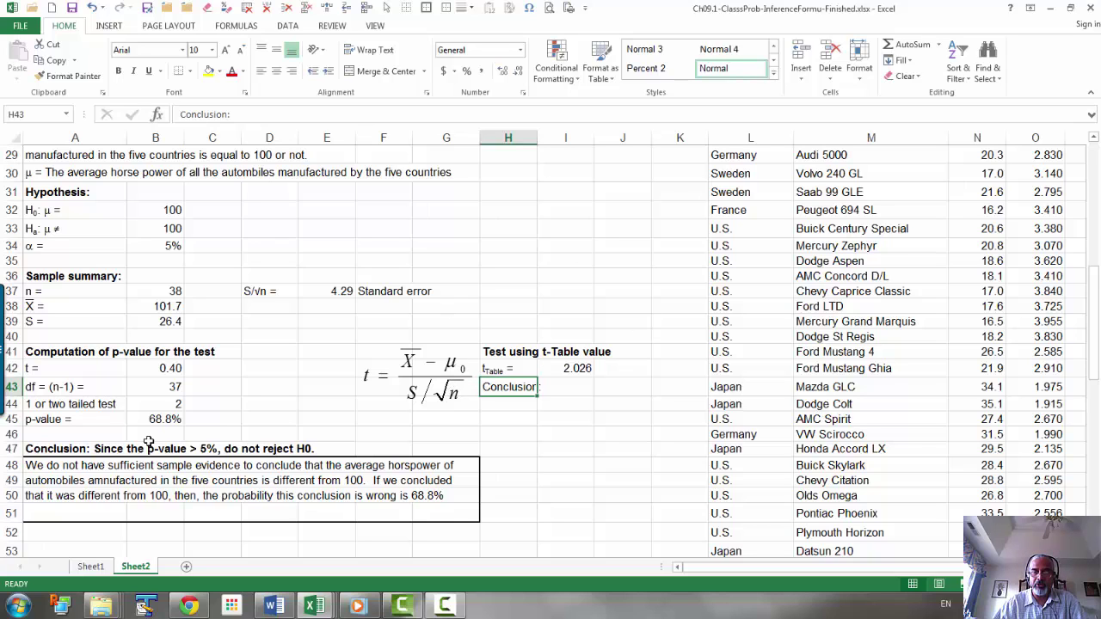
{"action": "type", "text": "Conclusion: Since tCalc (0.40) < tTable, do not reject H0."}
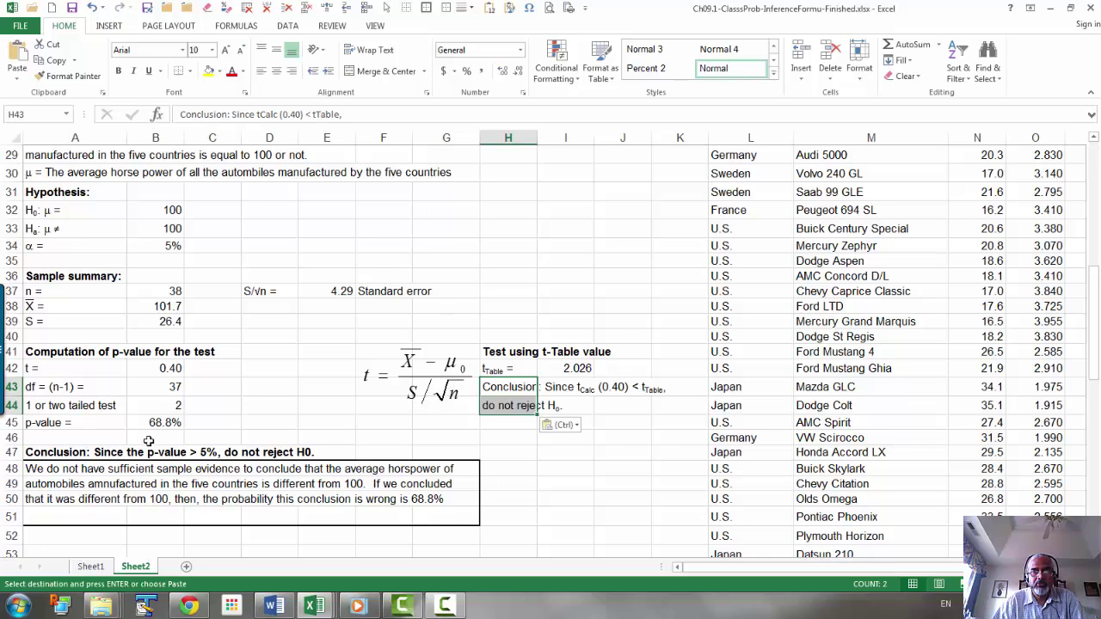
{"action": "left_click", "coordinate": [520, 439]}
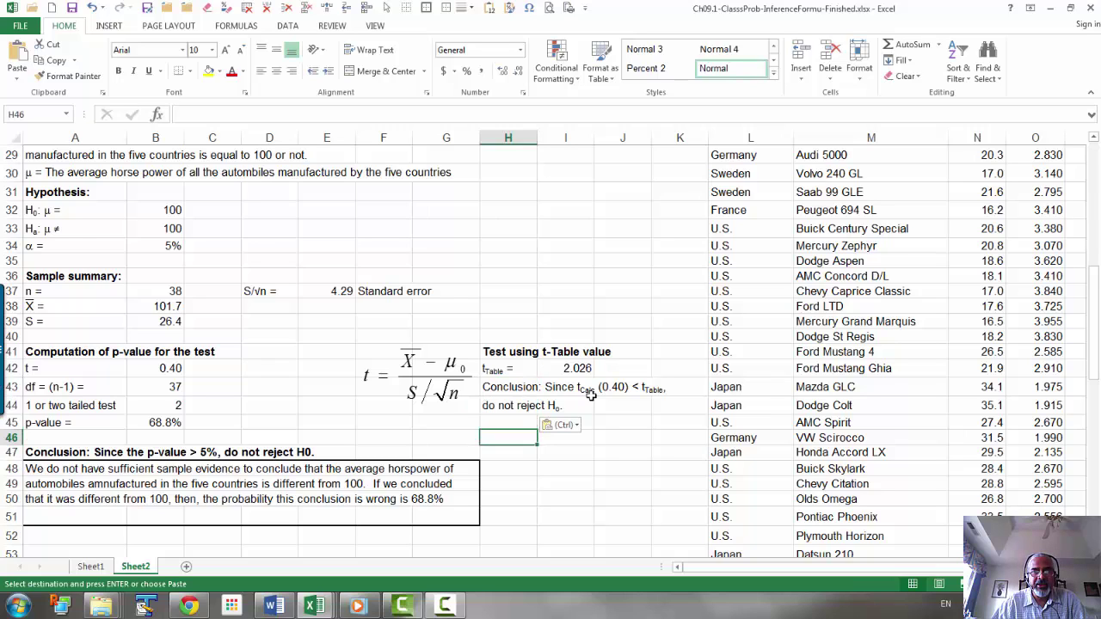